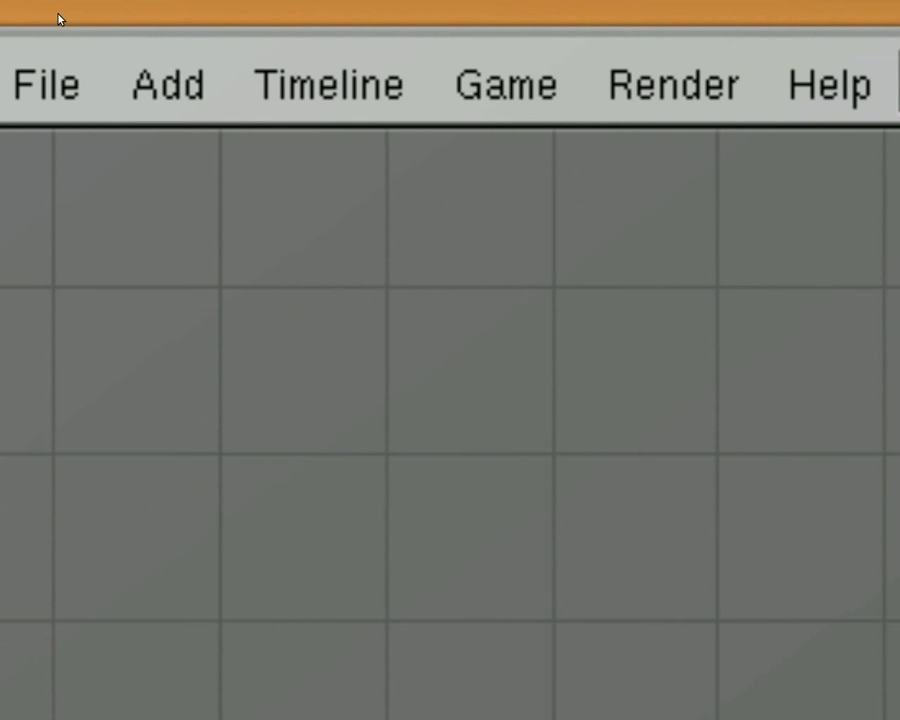
- Browse the Add menu, then erase the default cube
left_click(152, 93)
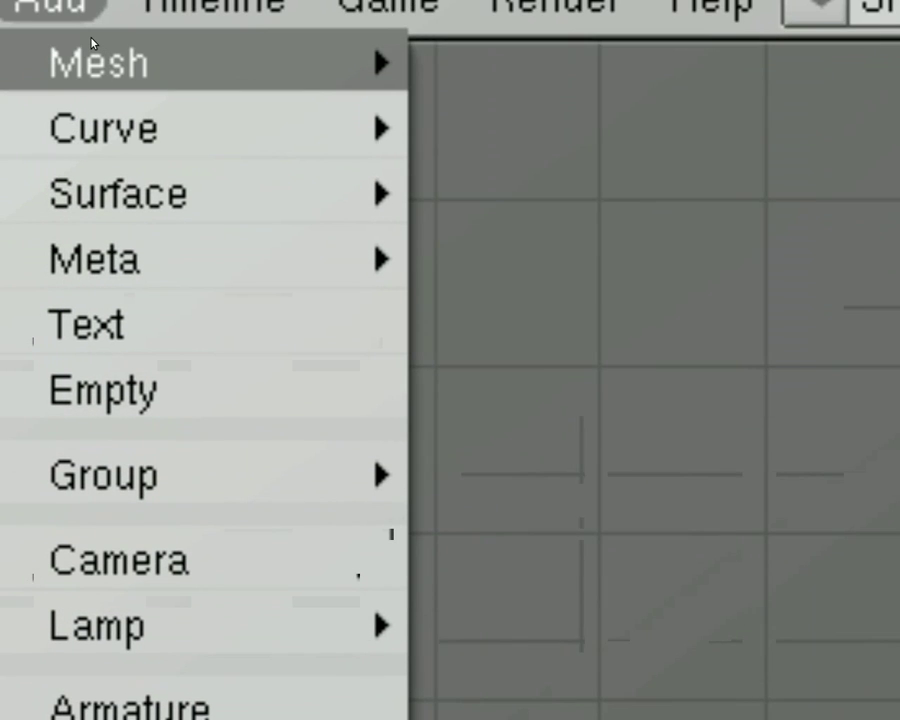
mouse_move(136, 71)
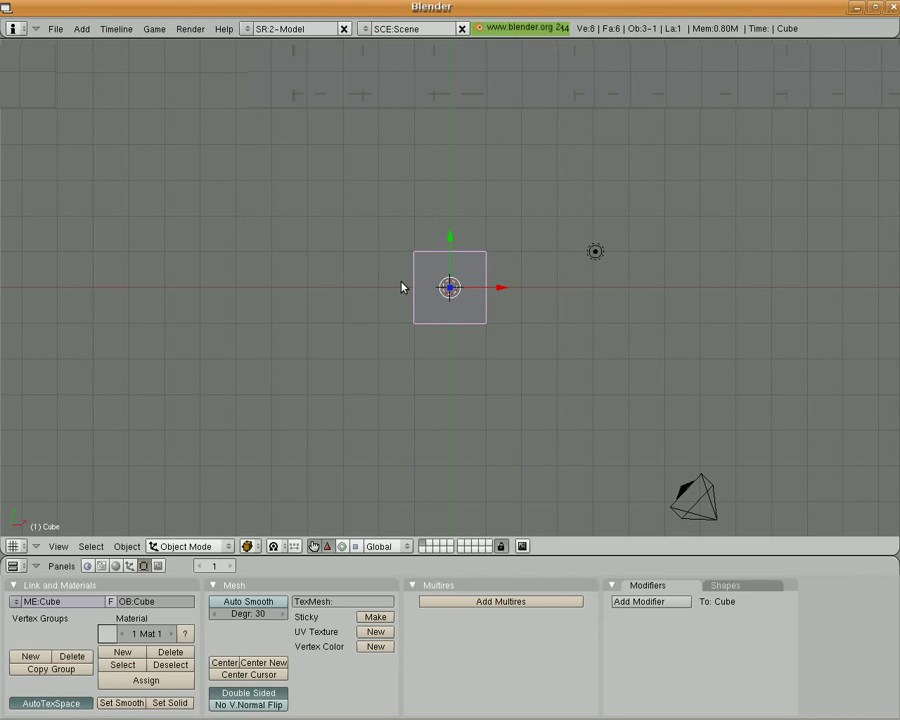
key("x")
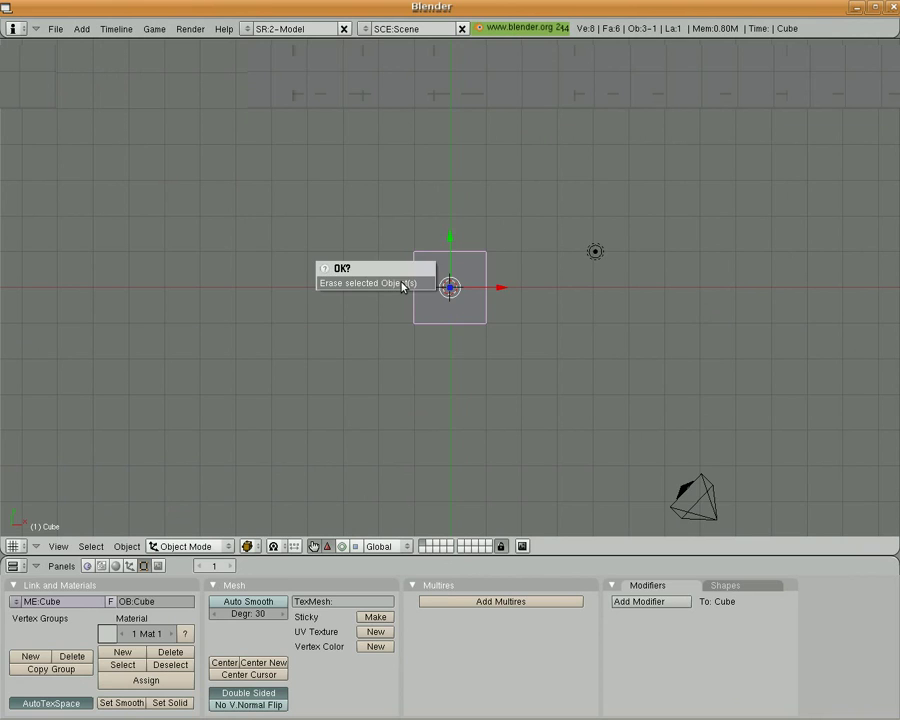
left_click(403, 285)
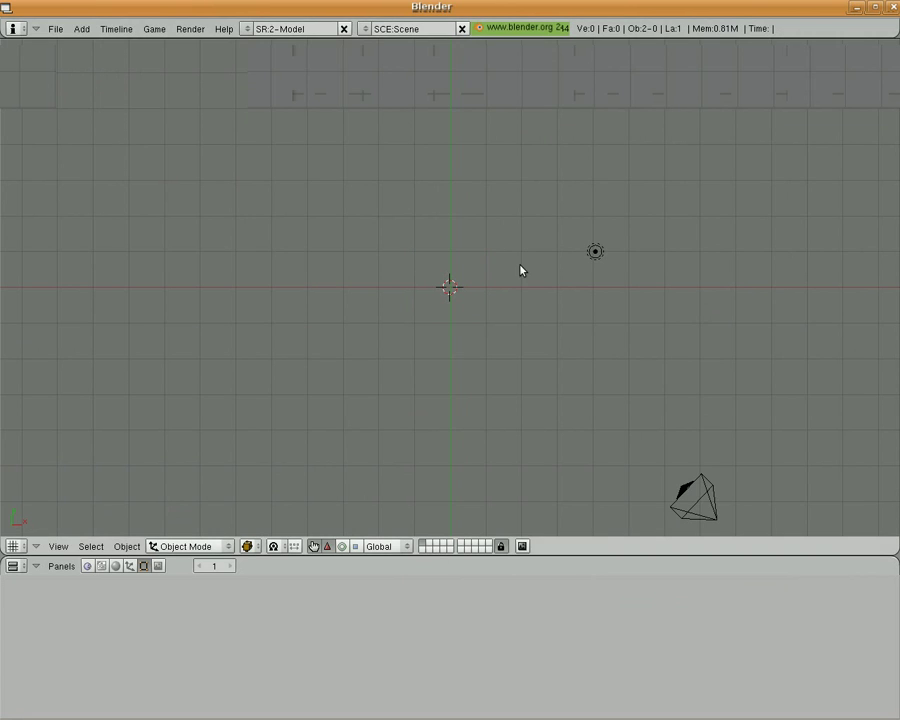
- Add a Plane mesh at the scene center
left_click(85, 30)
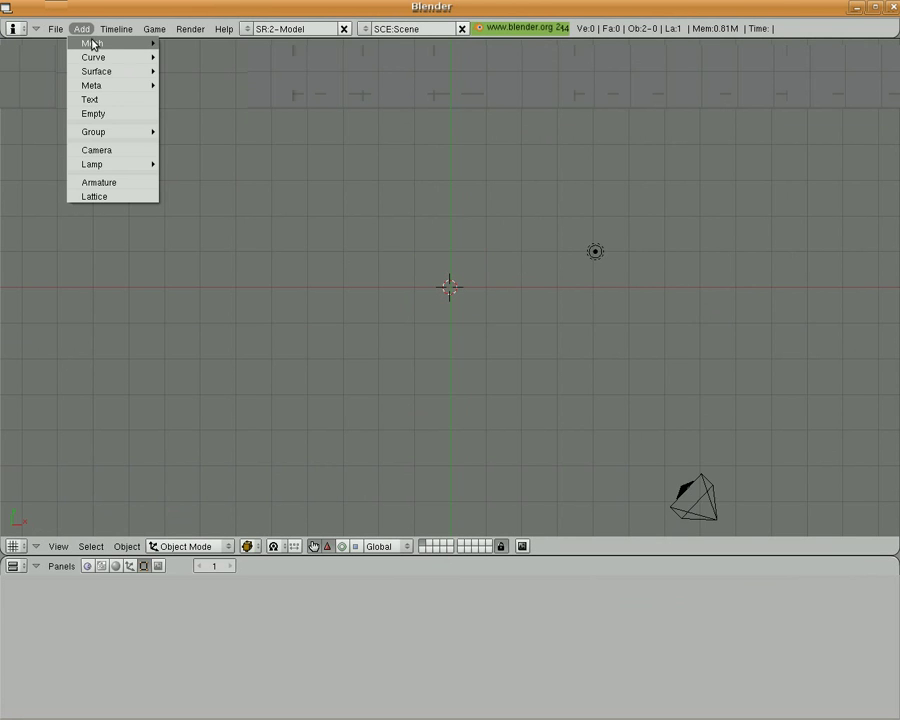
mouse_move(93, 46)
left_click(193, 44)
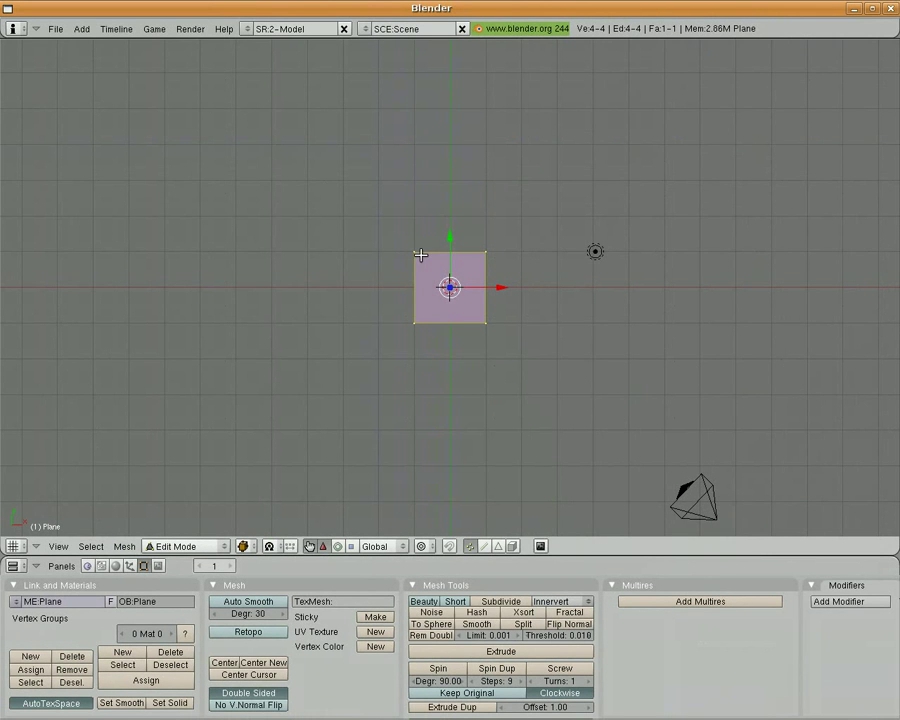
- Deselect the plane's top-left vertex and erase the other three vertices
right_click(418, 254, "shift")
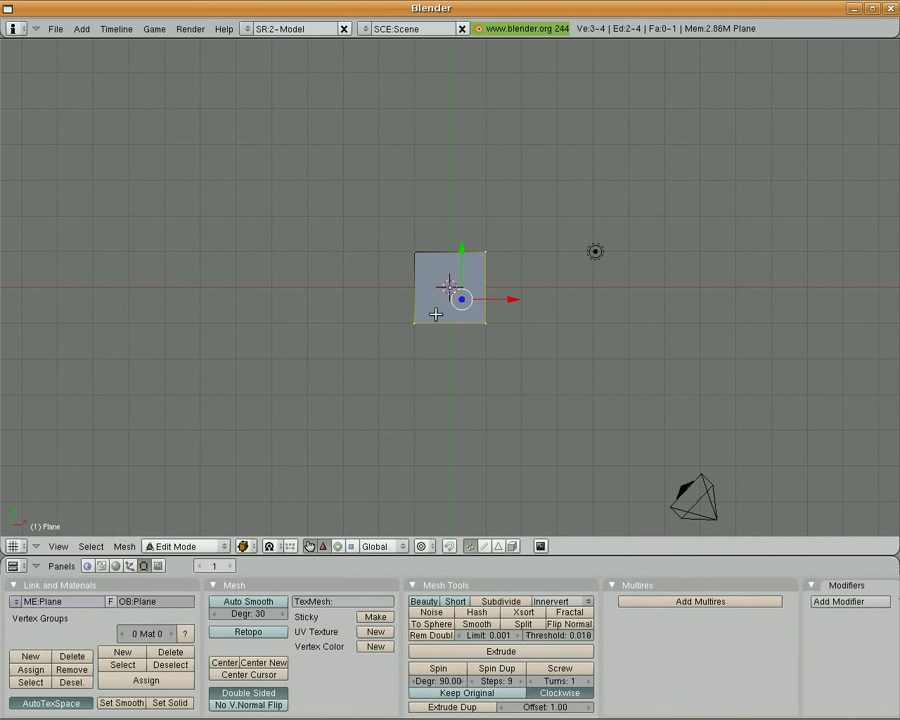
key("x")
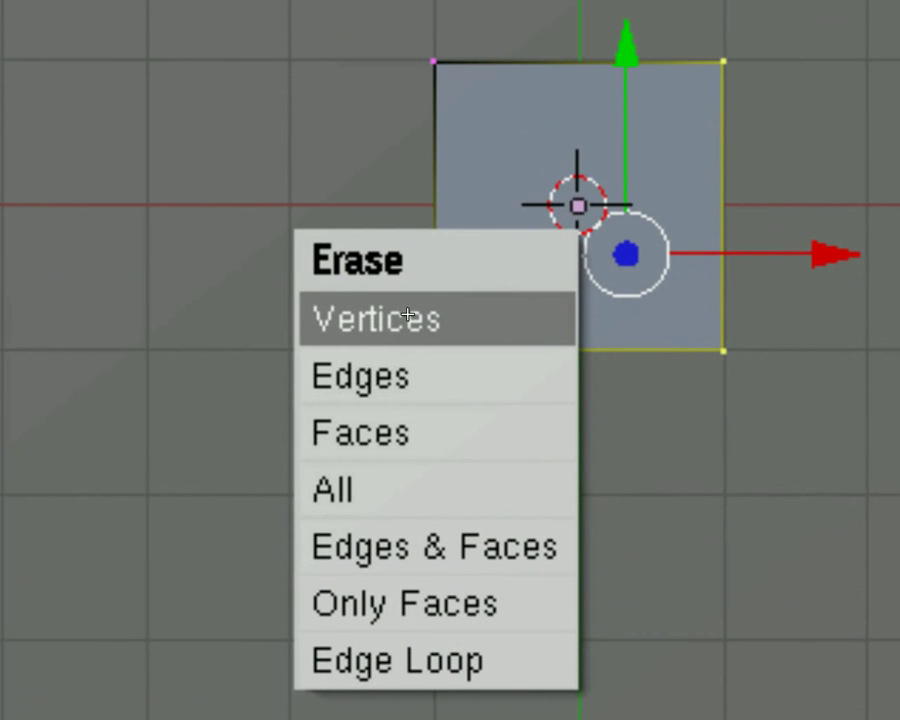
left_click(408, 314)
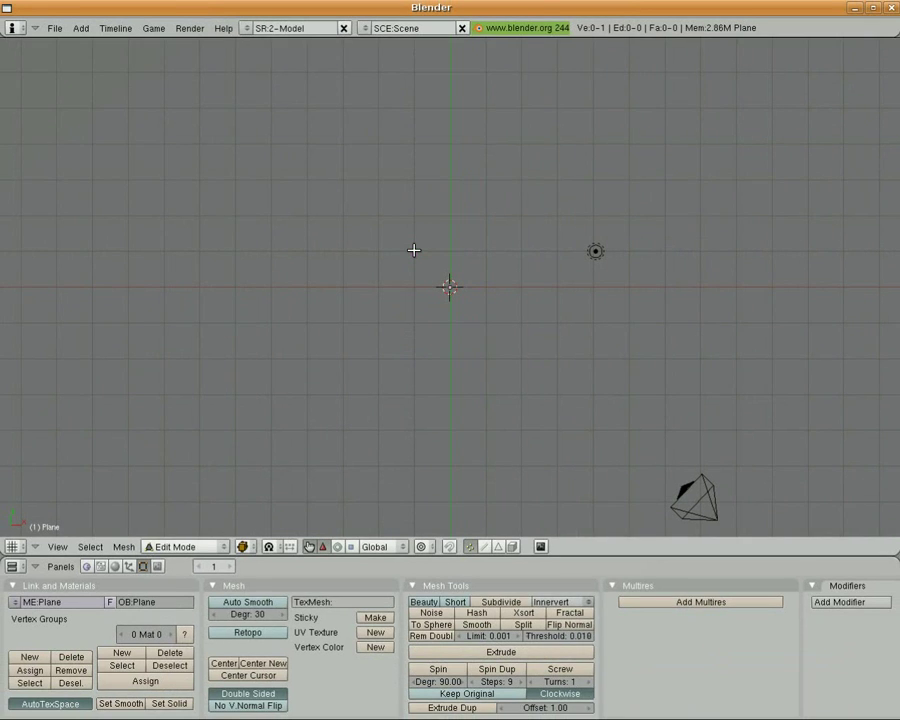
- Select the remaining top-left vertex and drop it back at its original spot
right_click(414, 250)
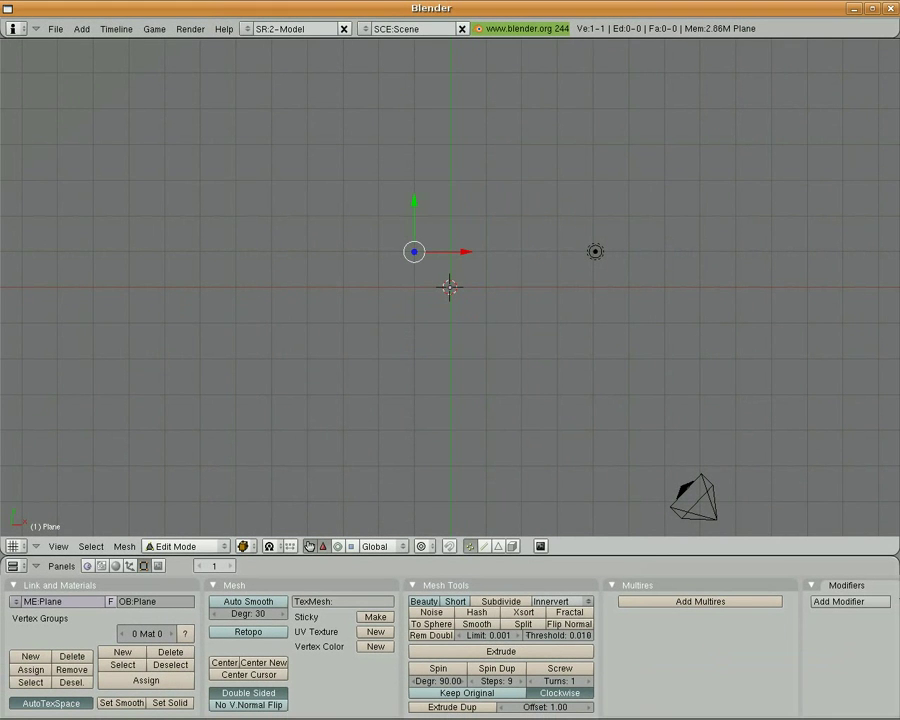
key("g")
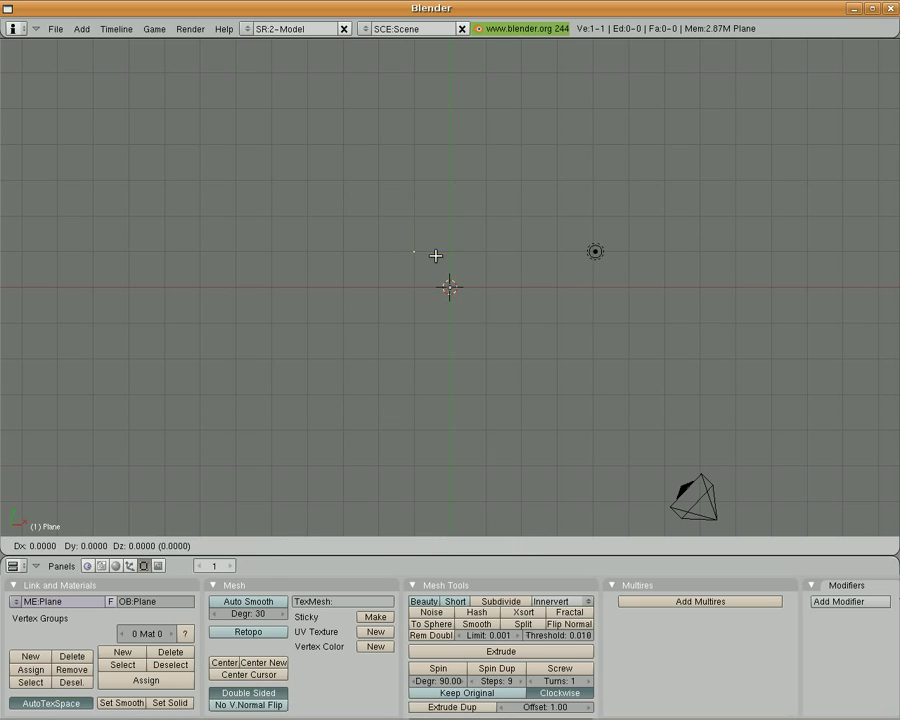
key("Escape")
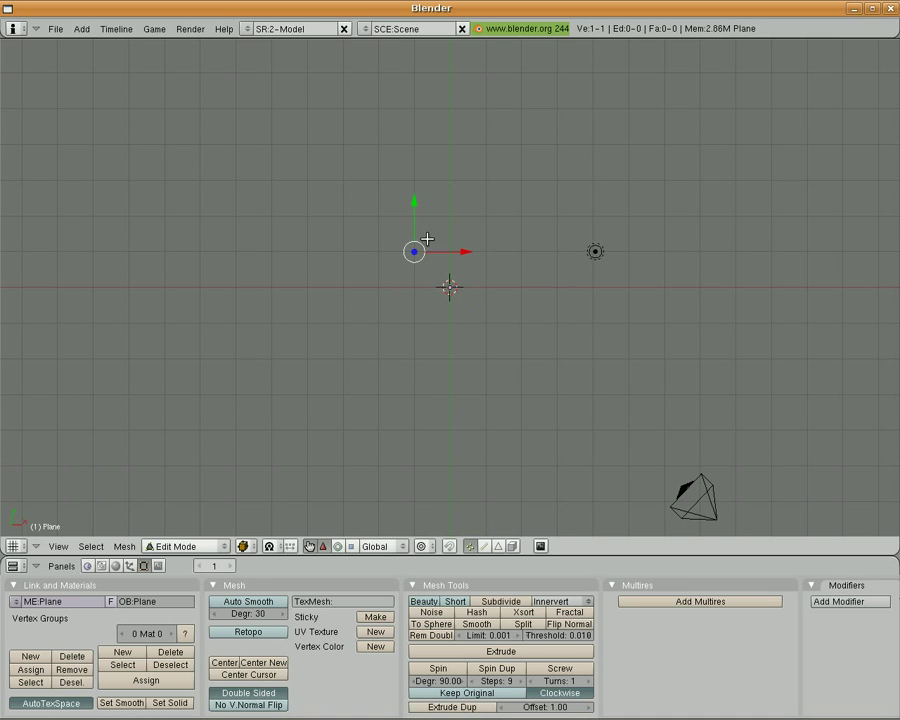
key("g")
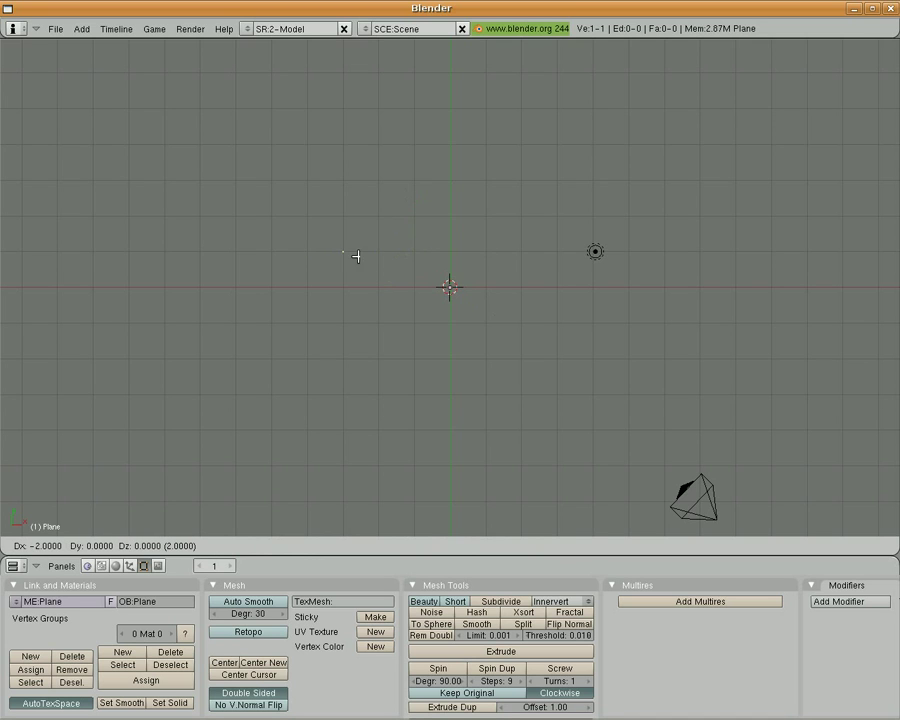
left_click(443, 258)
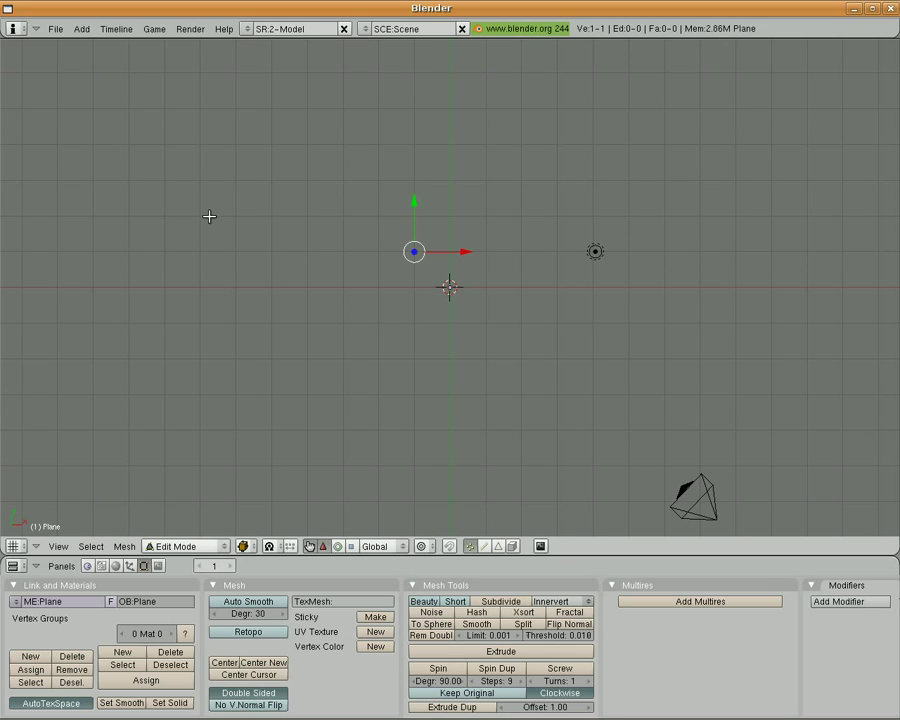
- Set the vertex's X and Y coordinates to 0 in Transform Properties
key("n")
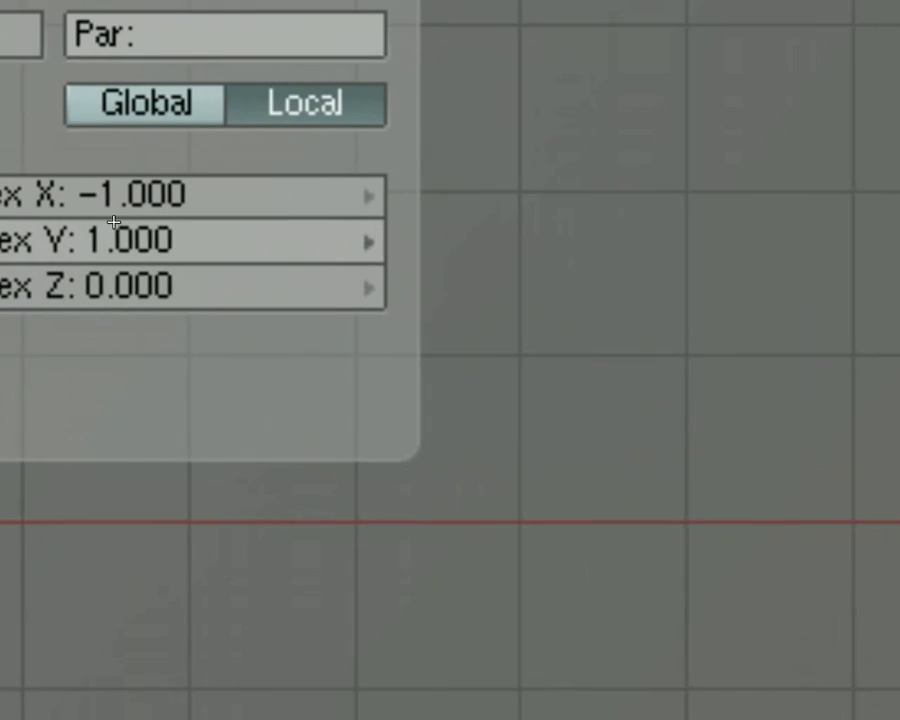
left_click(22, 226)
key("BackSpace")
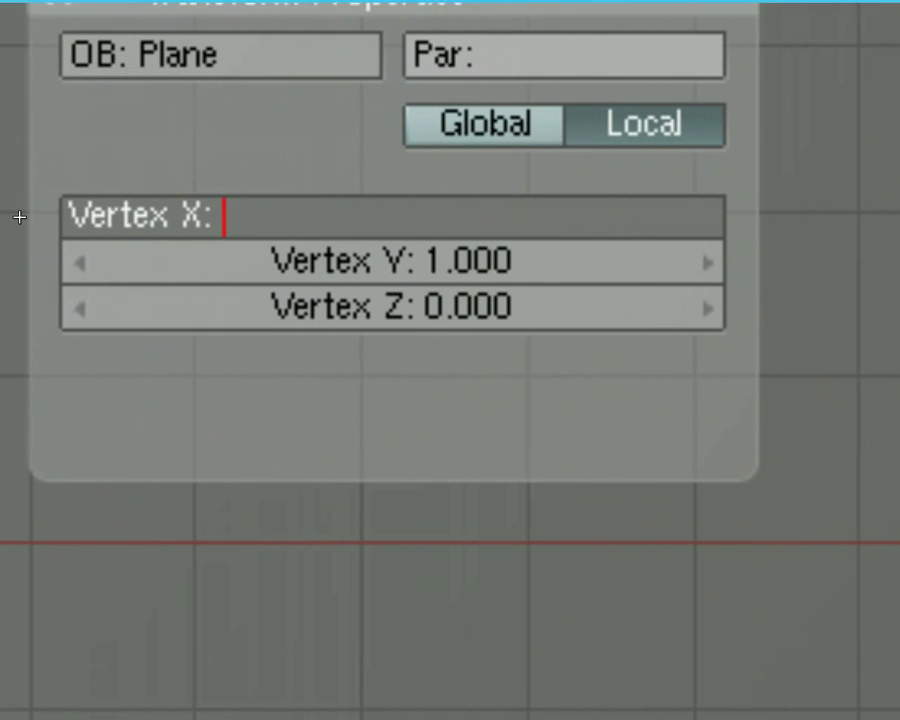
type("0")
key("Return")
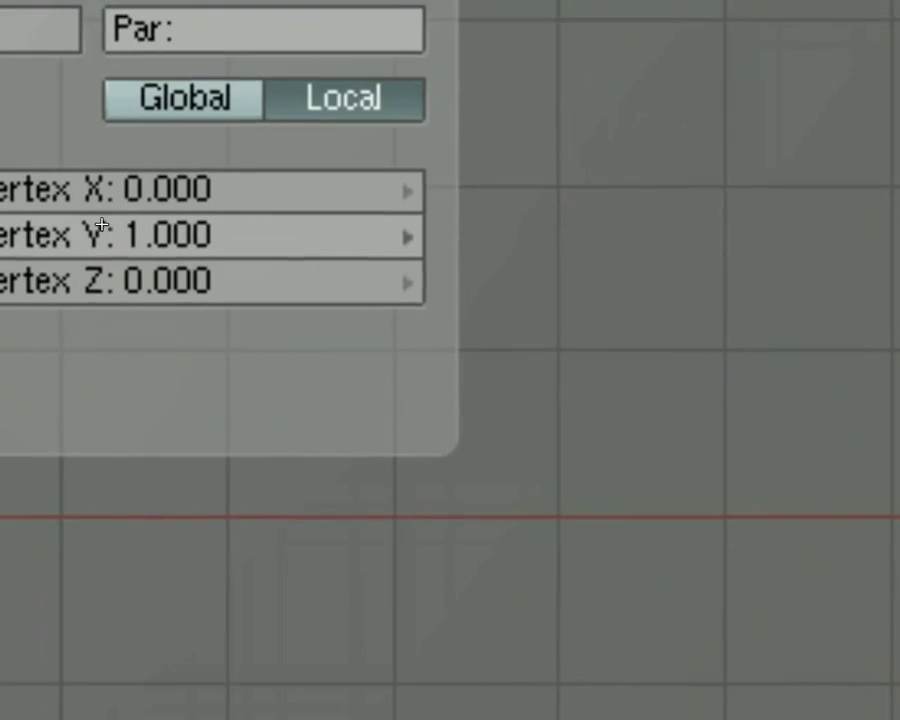
left_click(87, 224)
type("0")
key("Return")
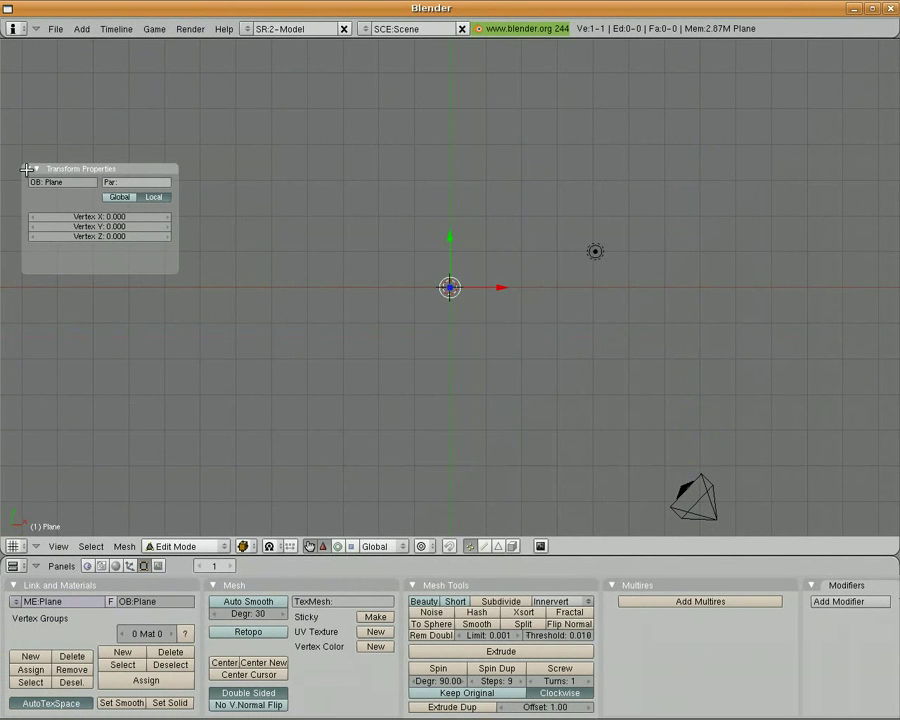
- Close the coordinates panel and place a second vertex right of the origin vertex
left_click(27, 170)
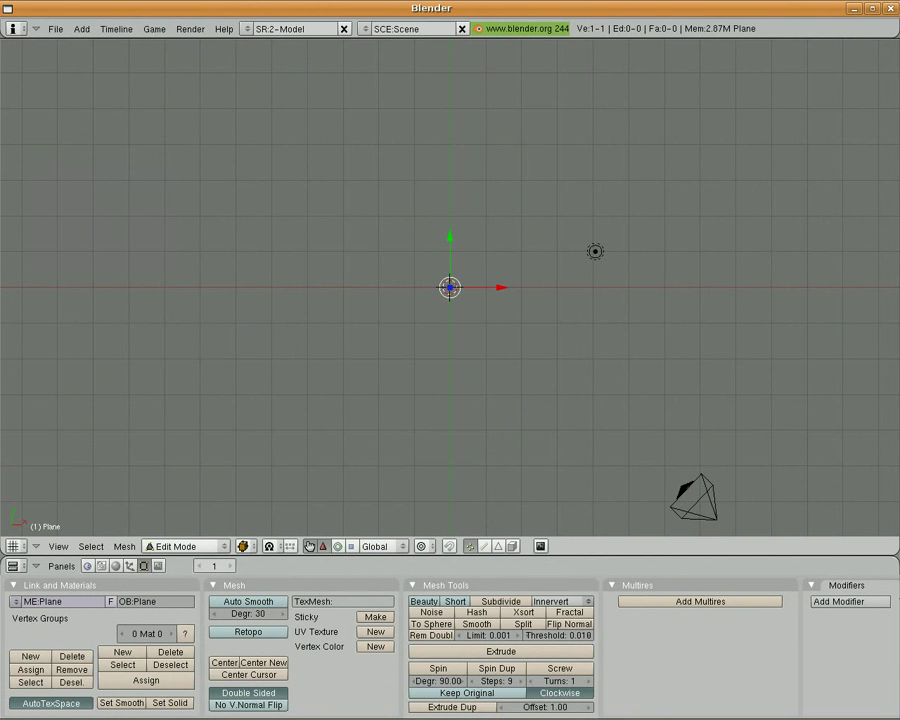
scroll(474, 305, "up", 5)
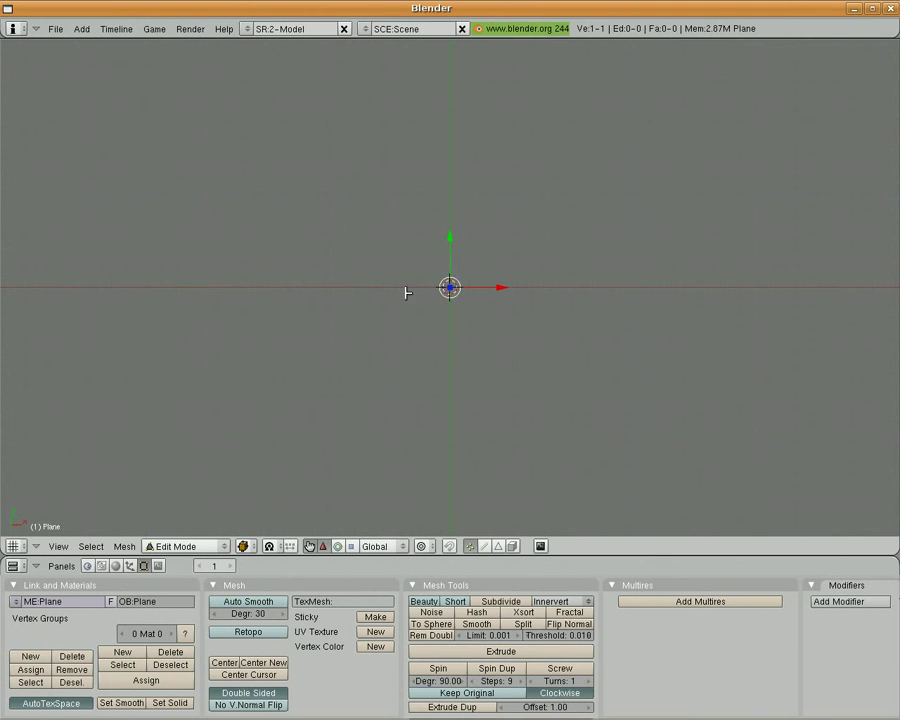
scroll(404, 293, "up", 3)
scroll(450, 288, "down", 1)
scroll(450, 288, "down", 1)
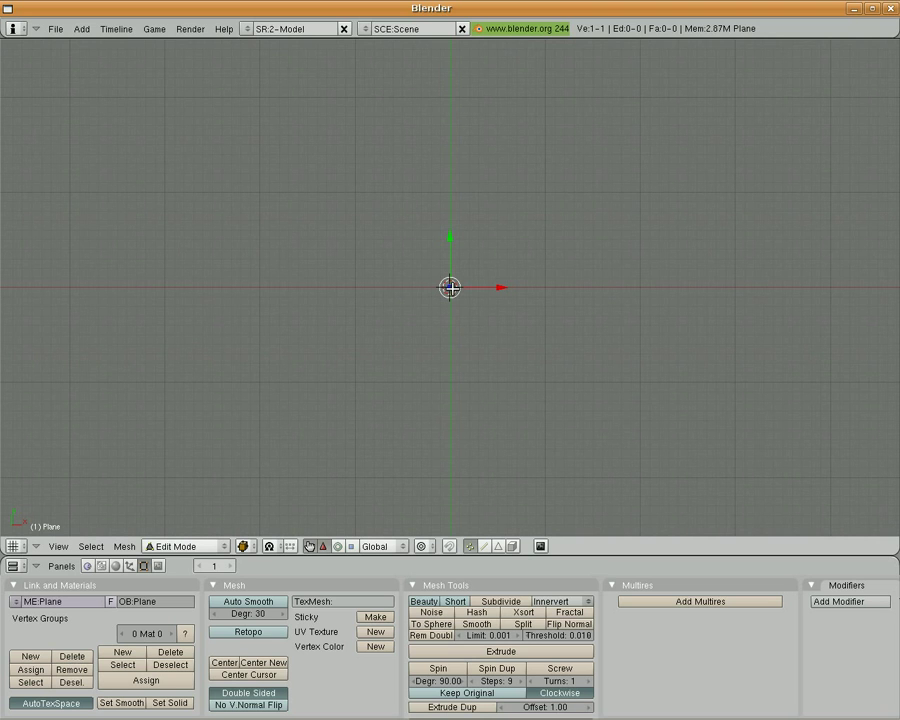
key("g")
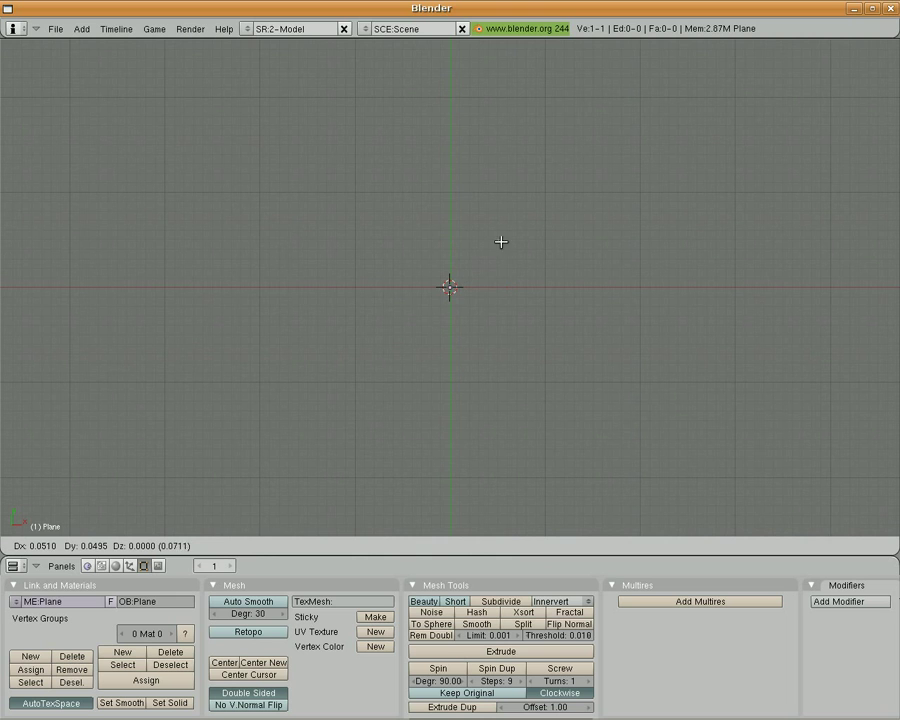
left_click(554, 288)
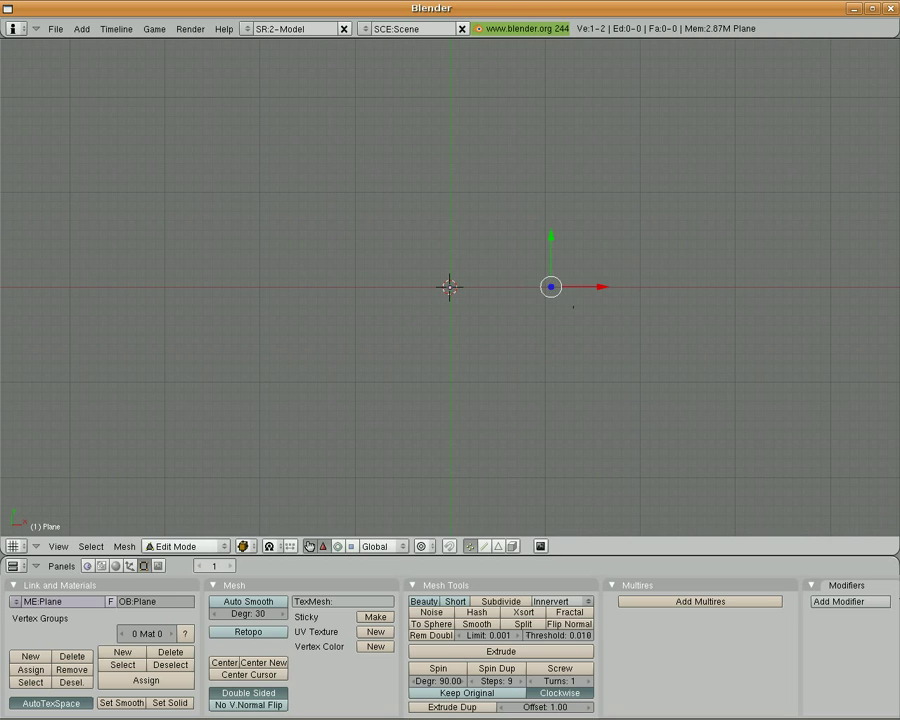
- Switch the 3D view to front view with Numpad 1
scroll(590, 305, "up", 4)
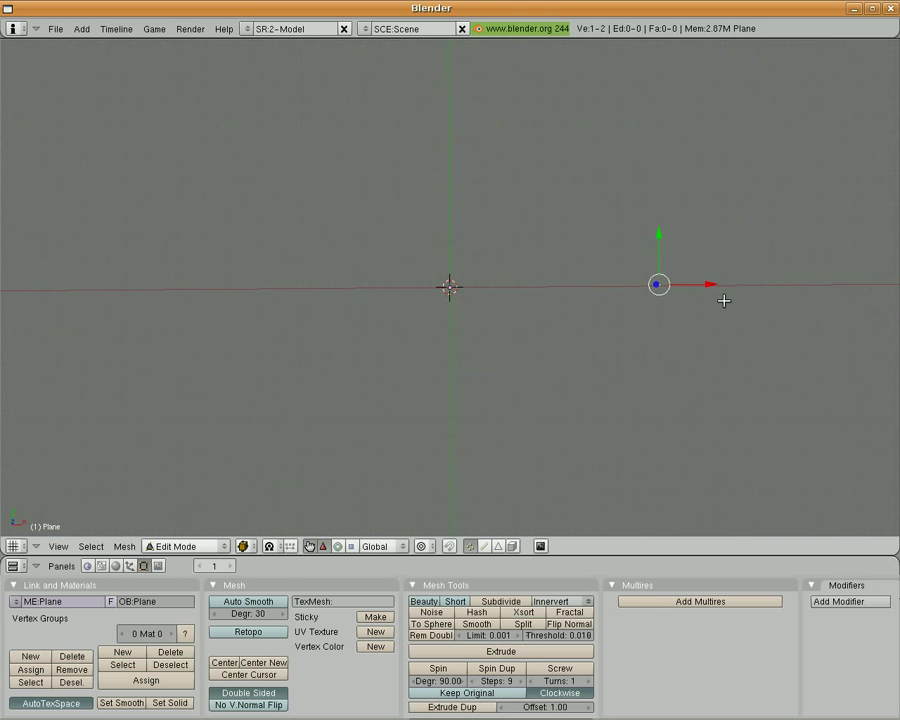
scroll(722, 302, "down", 5)
key("KP_1")
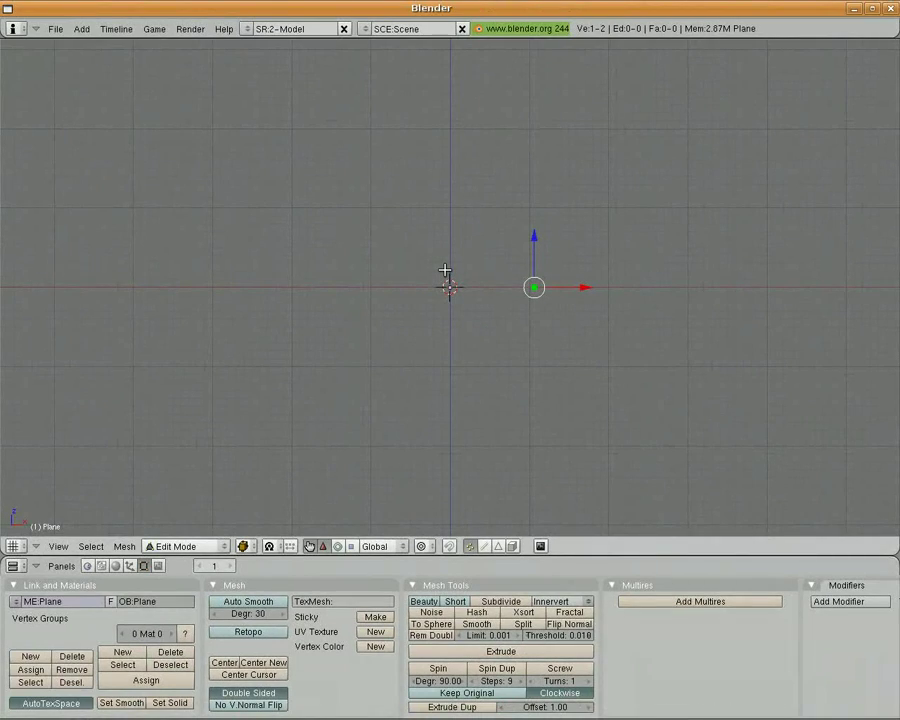
- Show Transform Properties and grab-move the vertex to a new position
key("n")
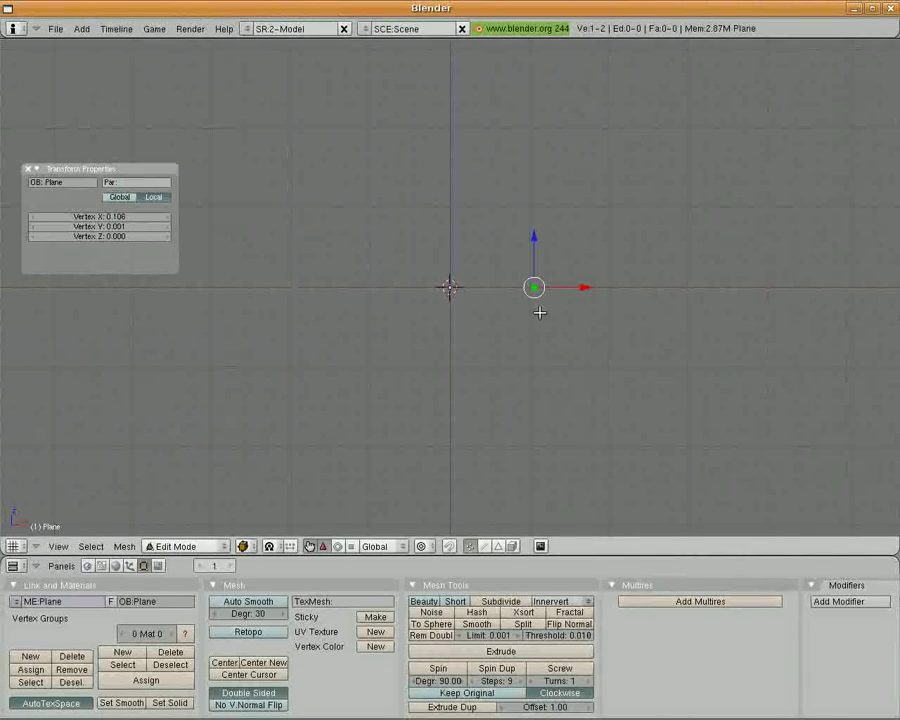
key("g")
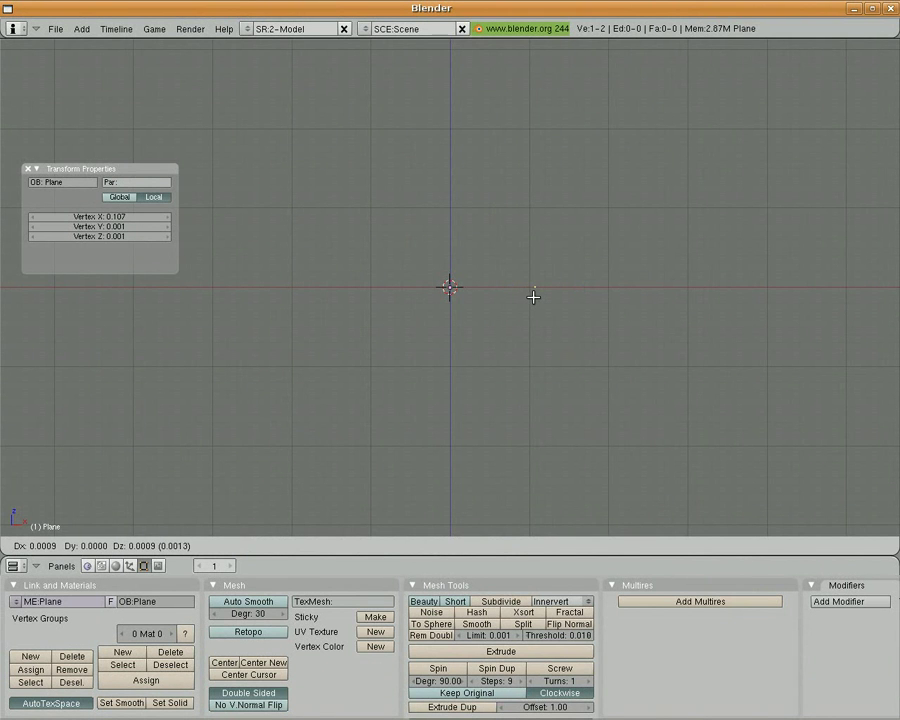
left_click(533, 297)
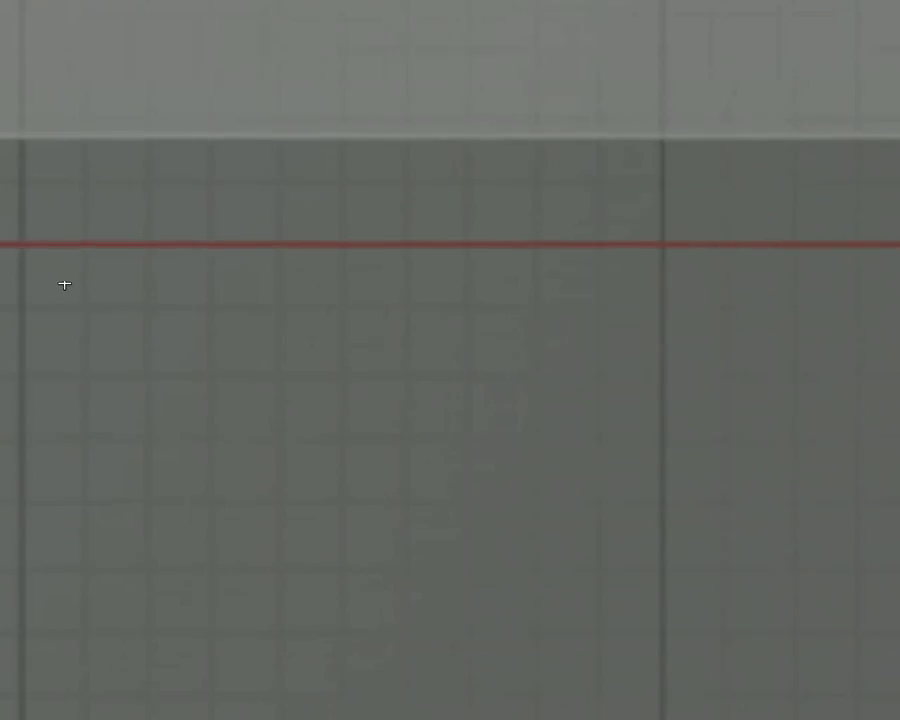
- Enter vertex coordinates X 0.1, Y 0 and Z 0
left_click(87, 214)
key("BackSpace")
type(".1")
key("Return")
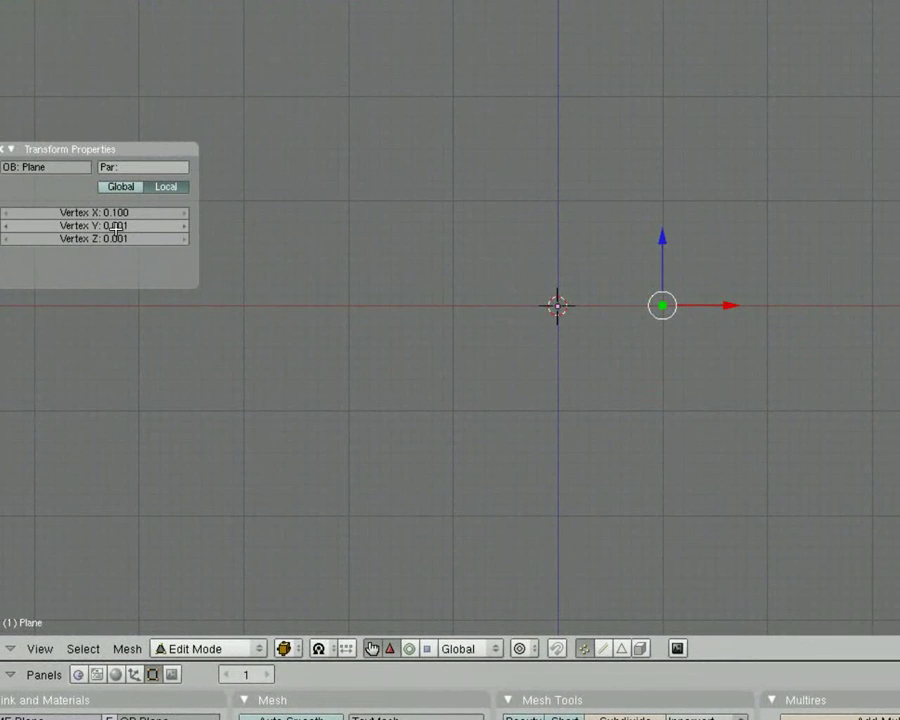
left_click(72, 225)
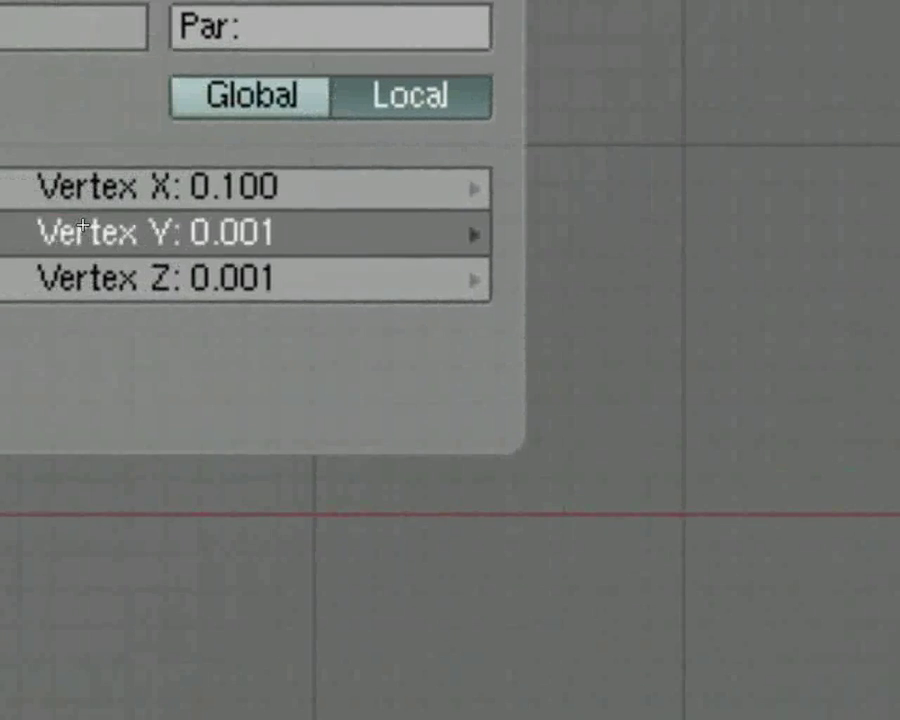
key("BackSpace")
type("0")
key("Return")
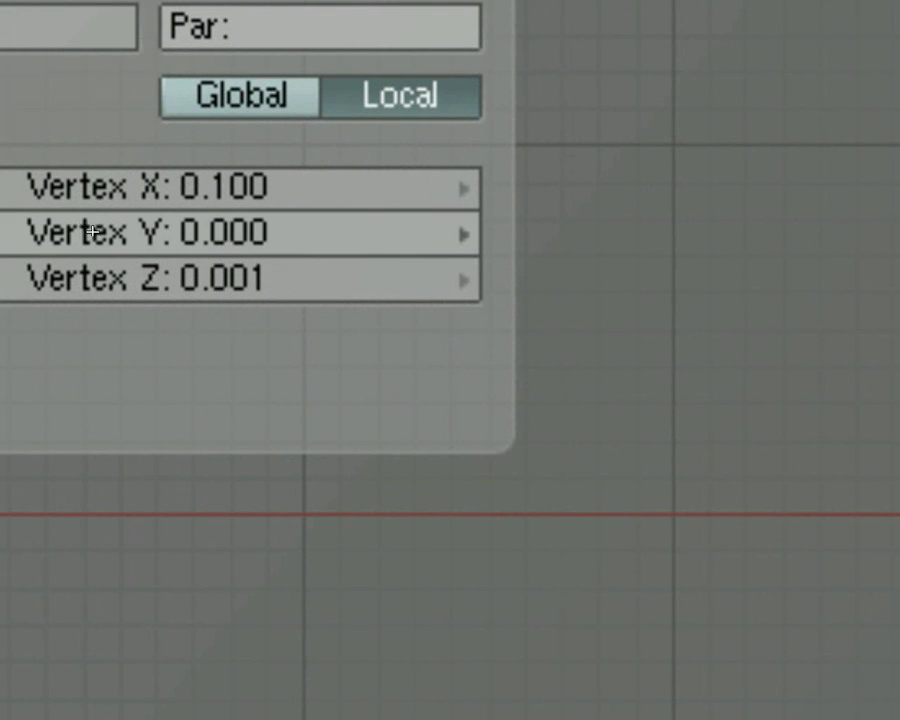
left_click(211, 281)
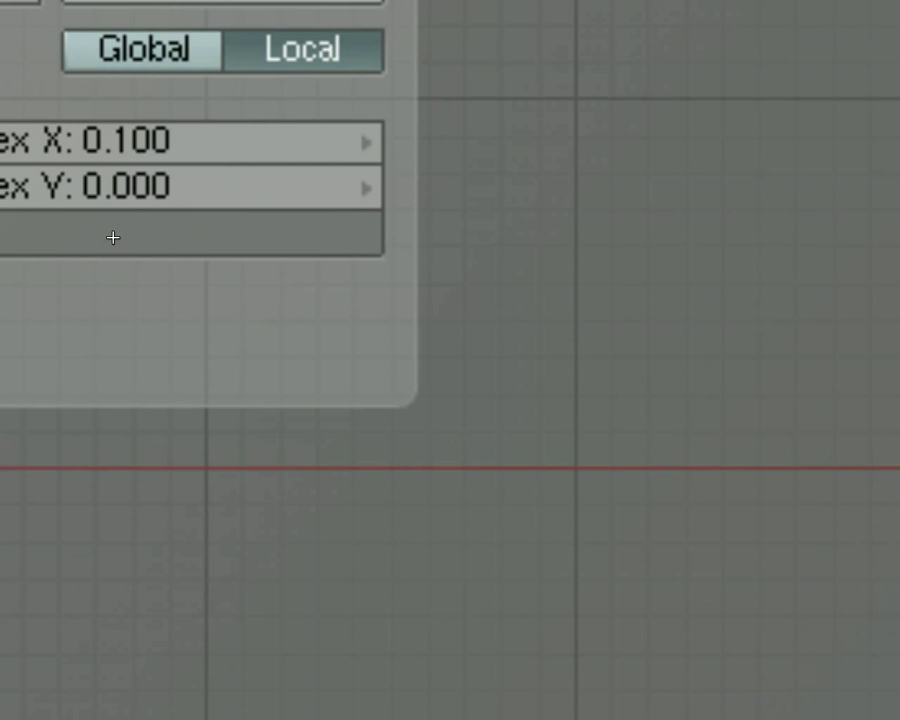
type("0")
key("Return")
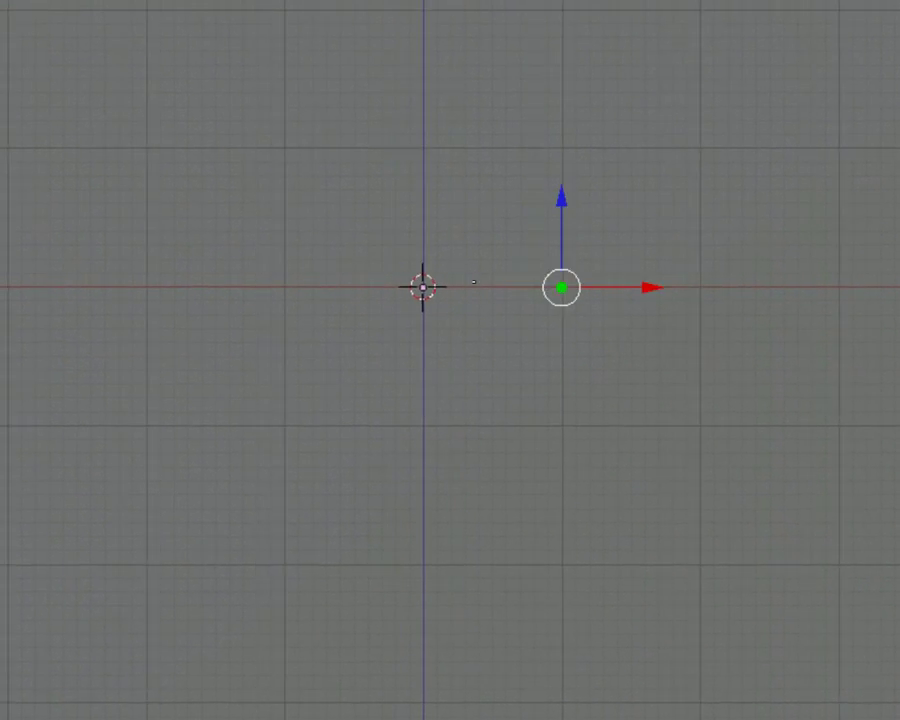
- Move the vertex to form an edge along the X axis and switch to Edge select mode
key("g")
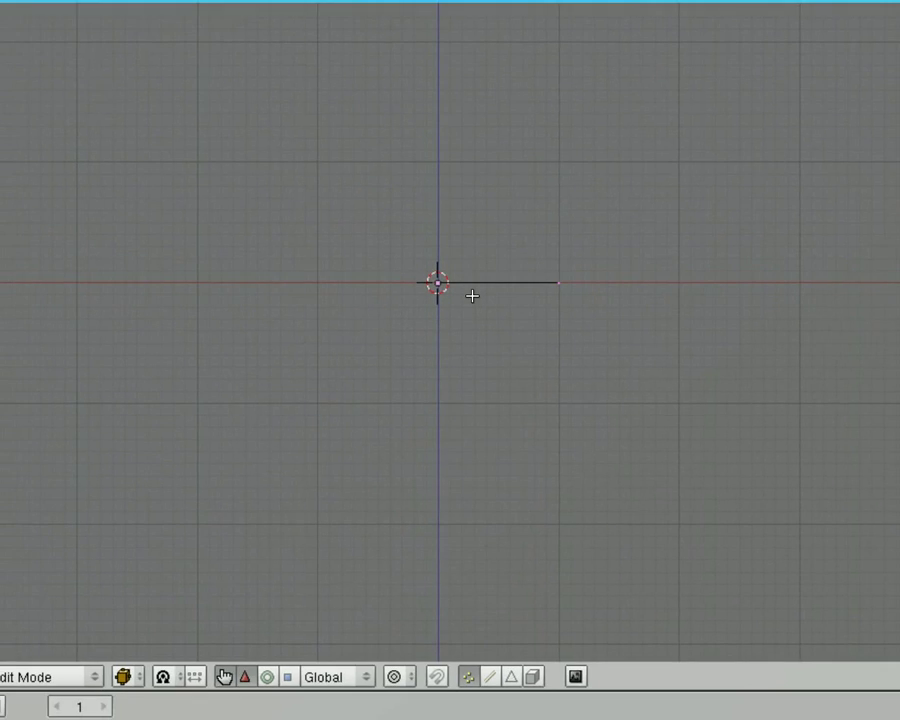
left_click(490, 677)
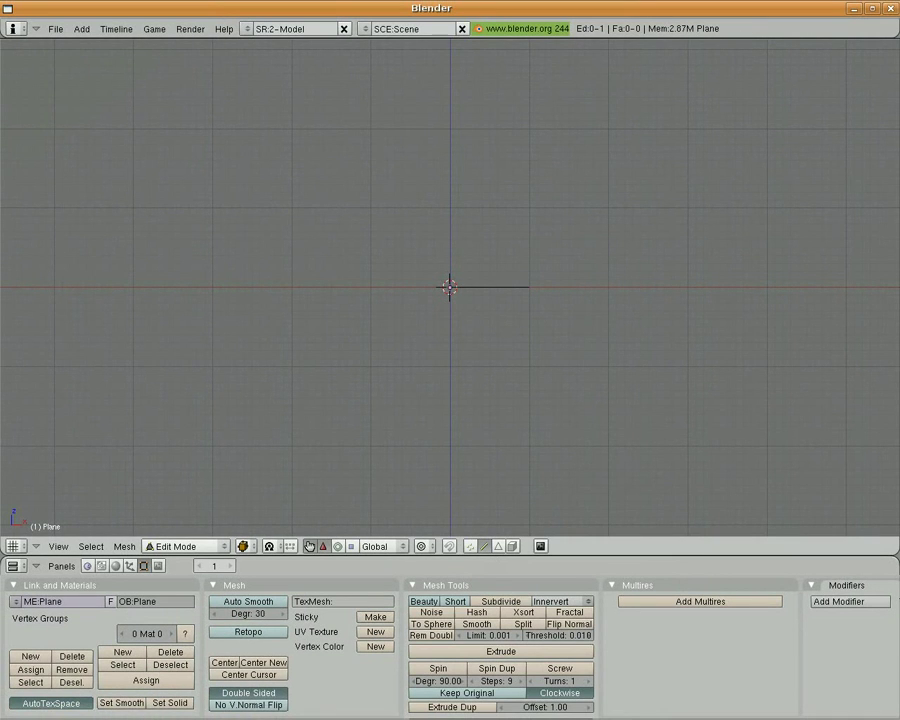
- Duplicate the X-axis edge and place the copy directly above it
right_click(484, 289)
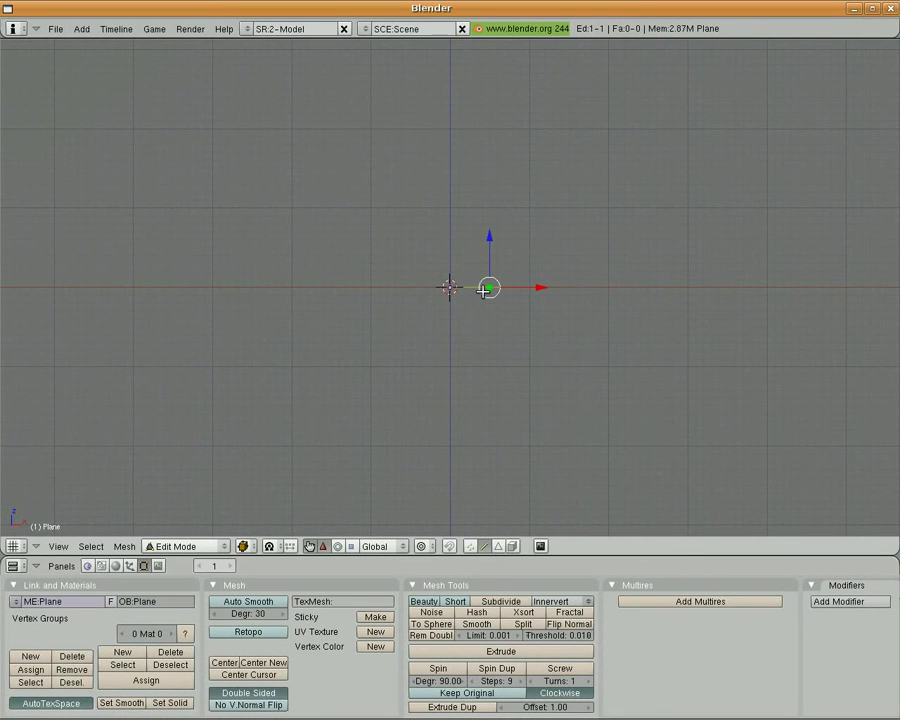
key("shift+d")
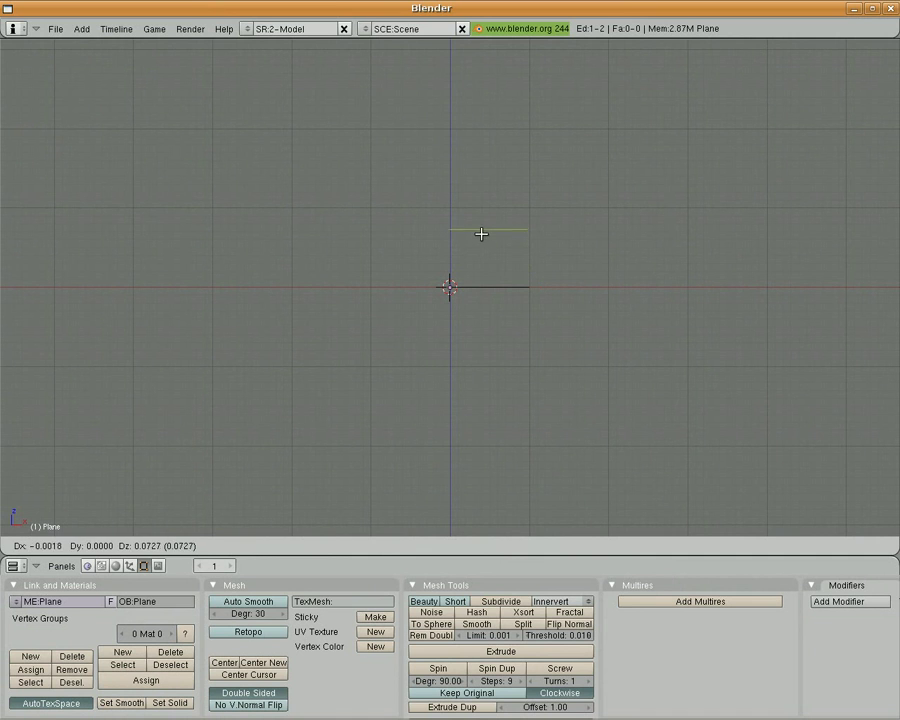
left_click(483, 224)
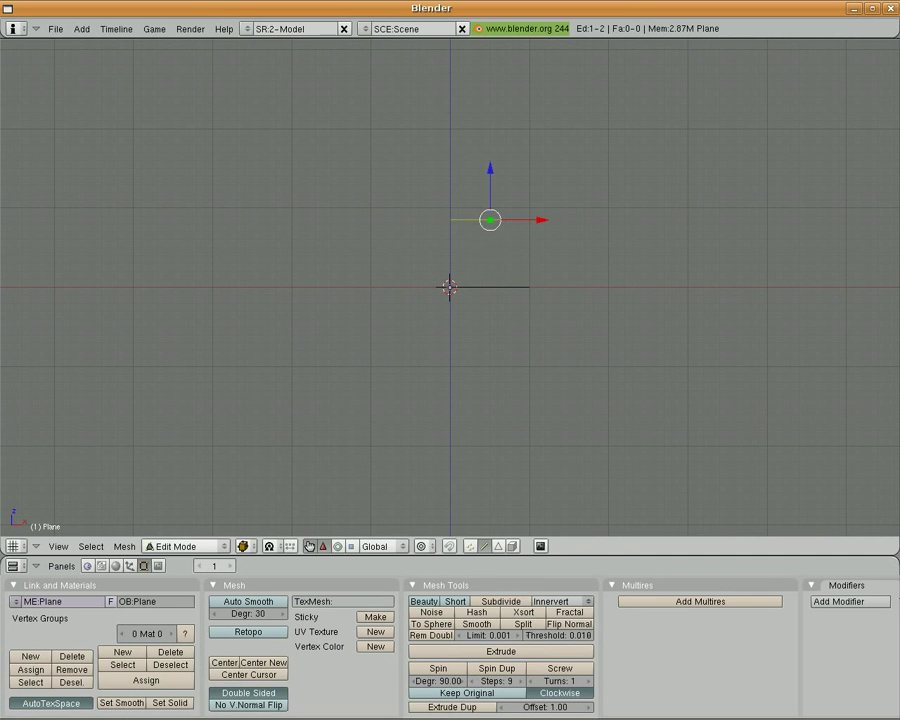
- Select both edges, fill a face between them and scale it by 2.5
right_click(485, 286, "shift")
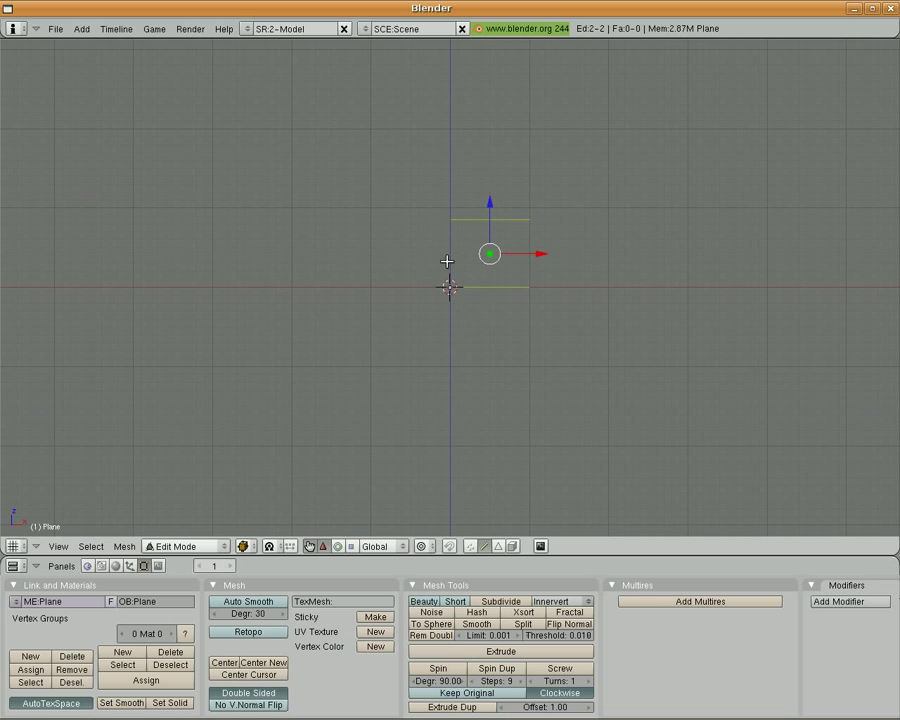
key("f")
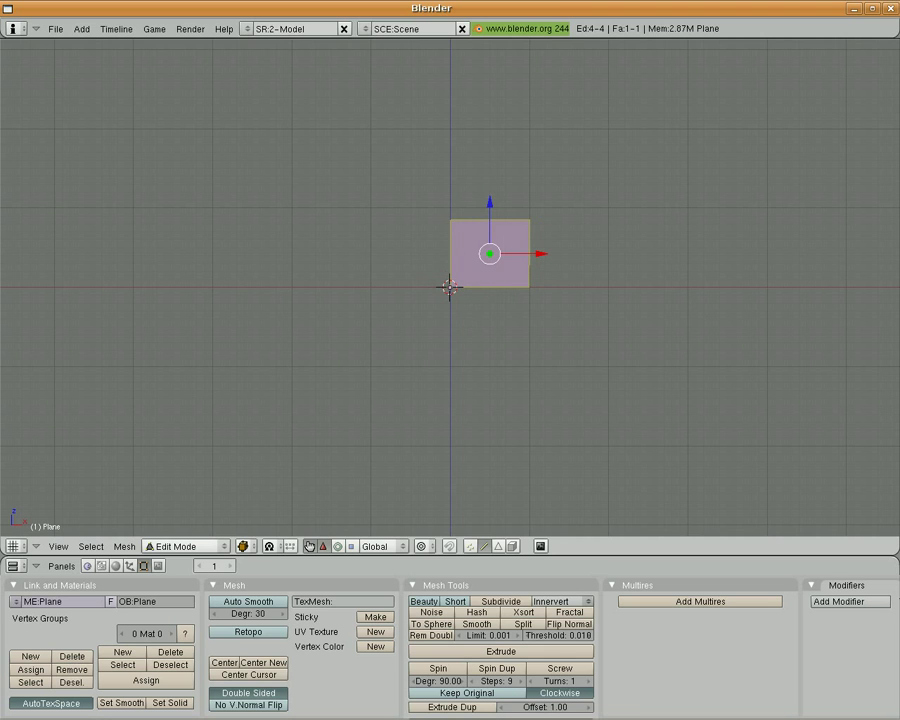
type("s2.5")
key("Return")
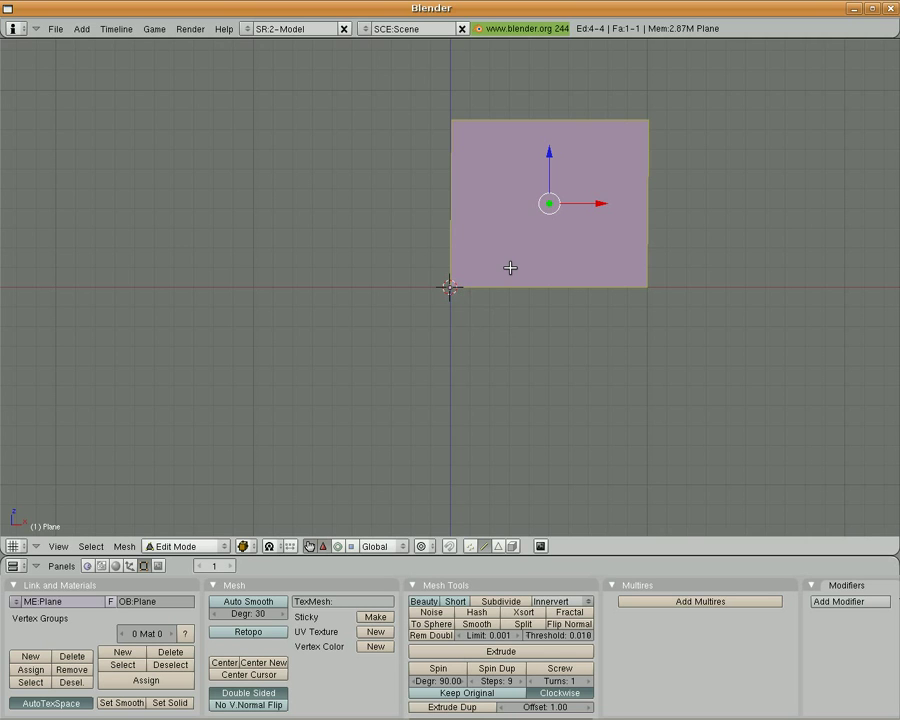
- From the side view (Numpad 3), extrude the face as a Region
key("KP_3")
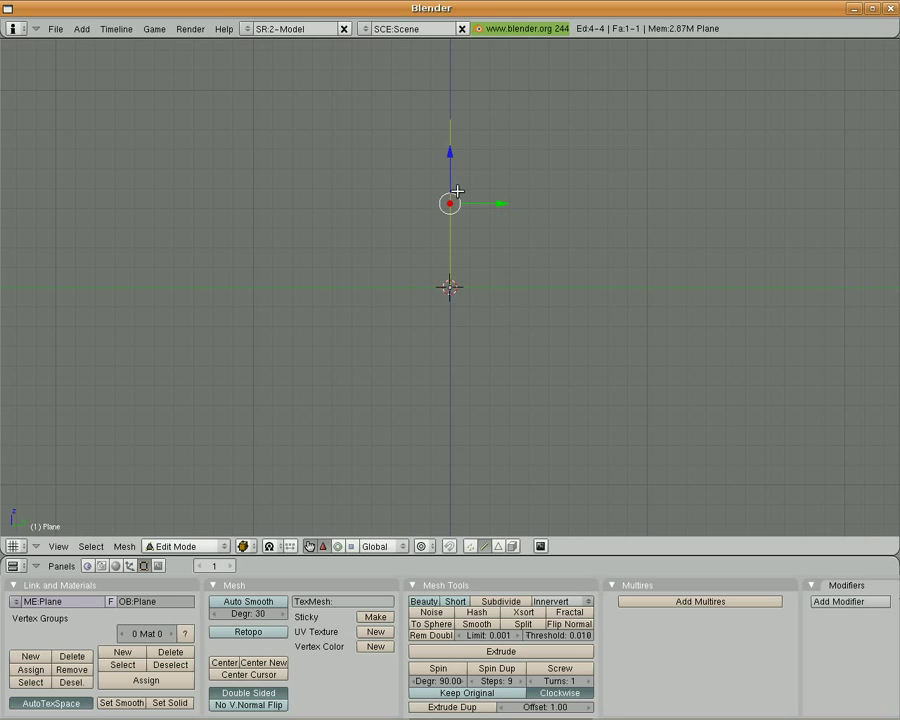
key("w")
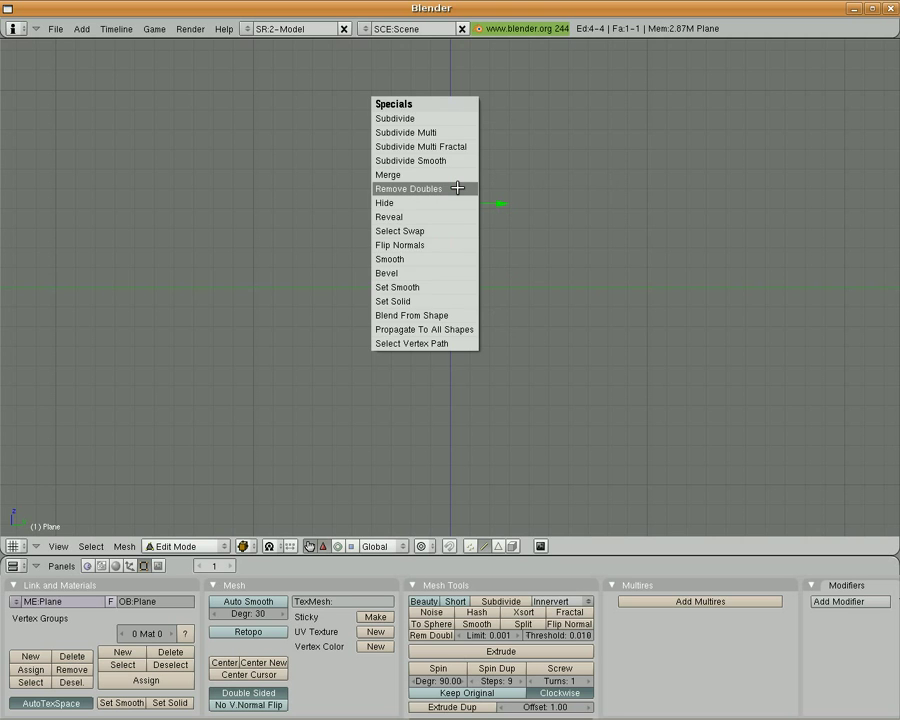
left_click(457, 188)
key("e")
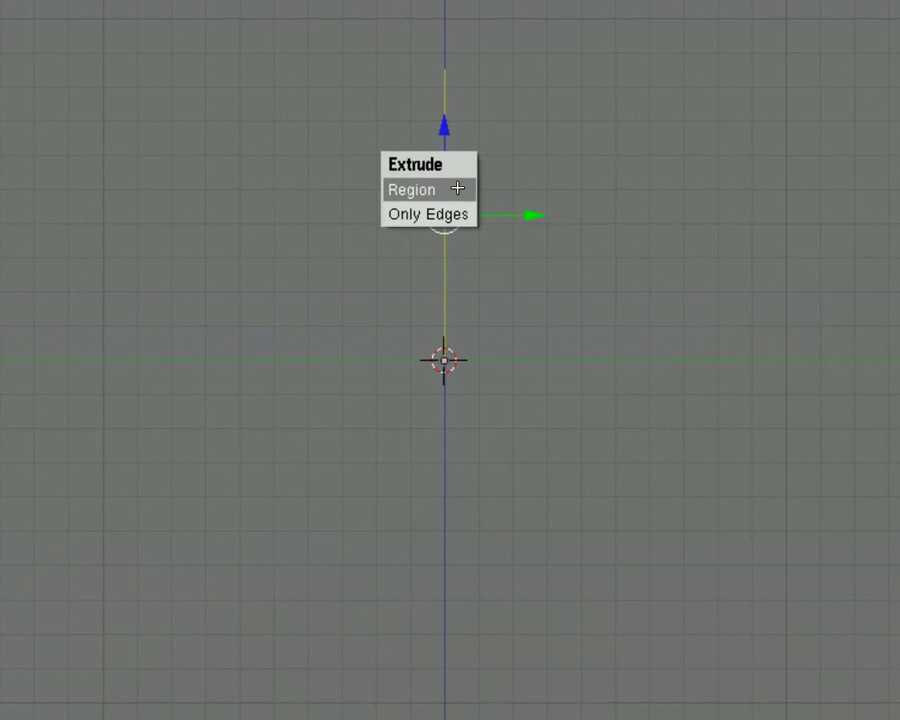
left_click(457, 188)
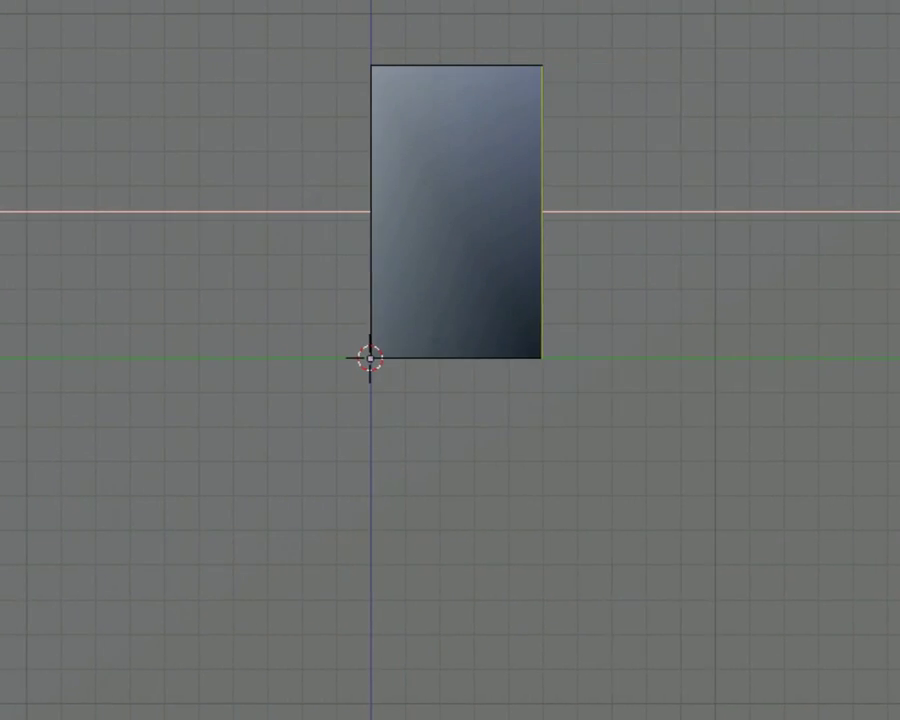
- Set the extrusion depth to finish the box, then orbit to an angled view
key("Escape")
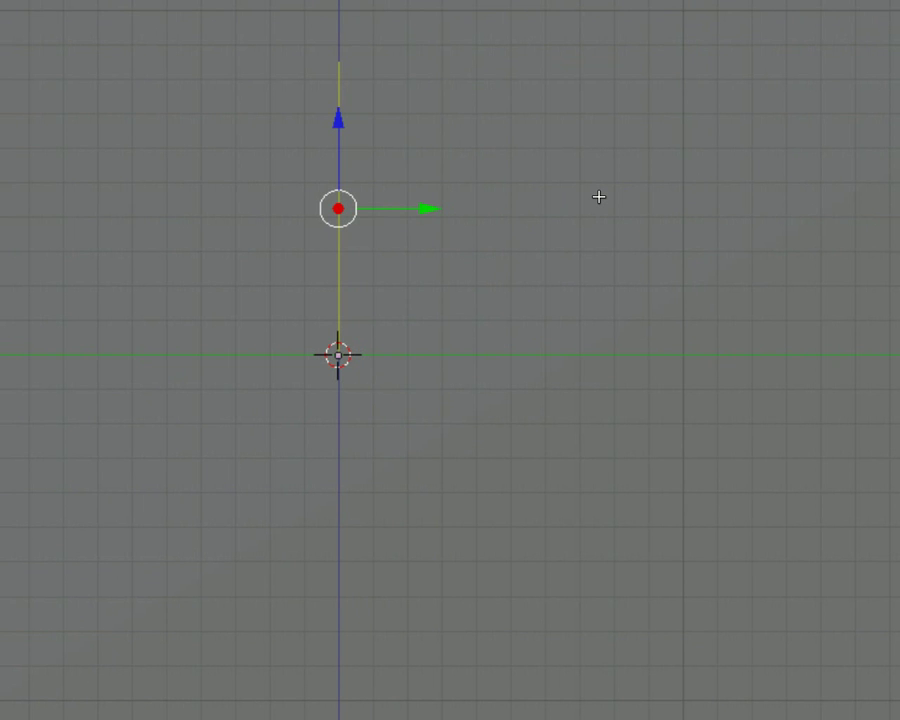
left_click(598, 197, "ctrl")
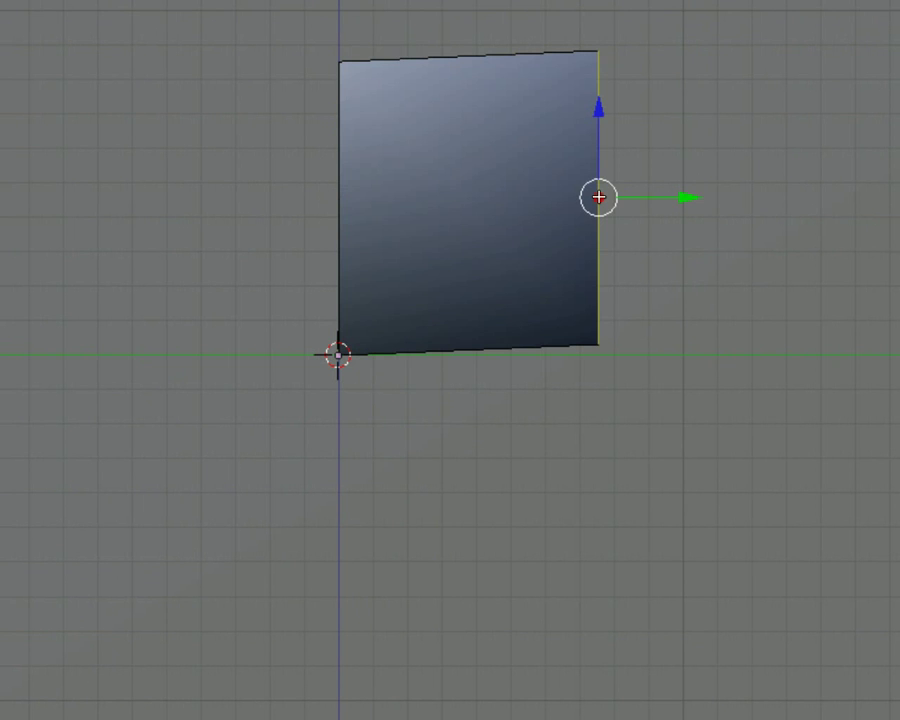
key("f")
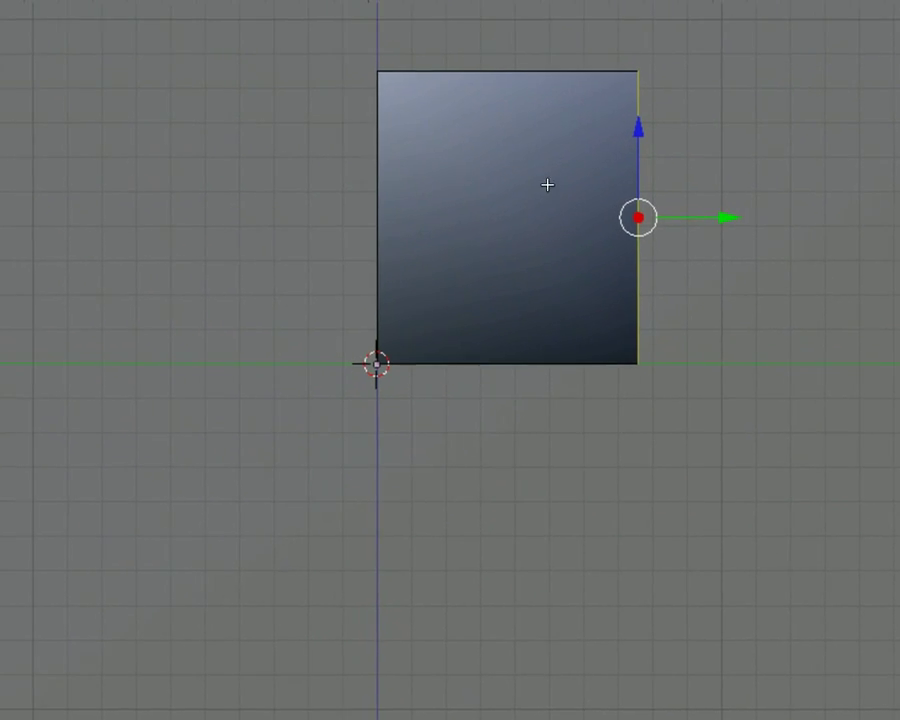
middle_click_drag(658, 185, 456, 245)
- Zoom and orbit around the box to inspect it from a new angle
scroll(461, 258, "down", 4)
scroll(376, 242, "down", 2)
middle_click_drag(376, 242, 458, 257)
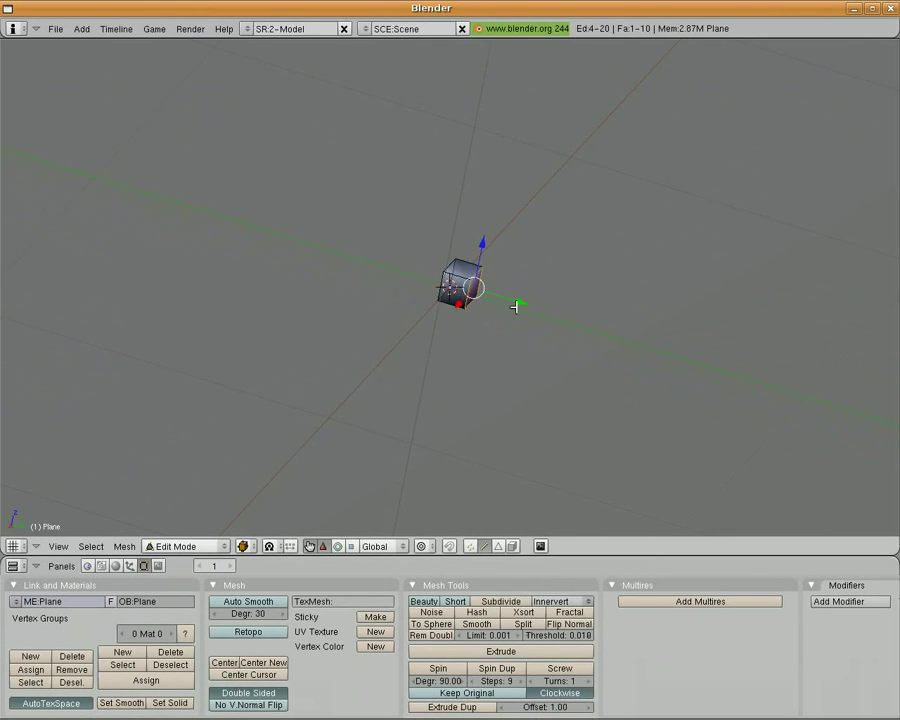
scroll(596, 338, "up", 5)
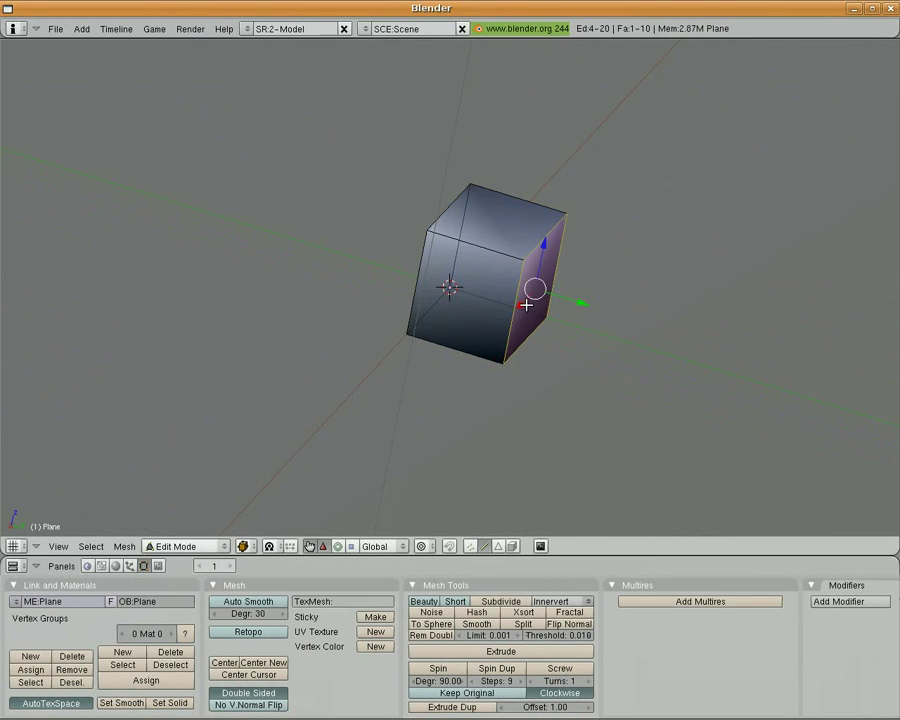
scroll(526, 305, "up", 6)
scroll(710, 299, "down", 3)
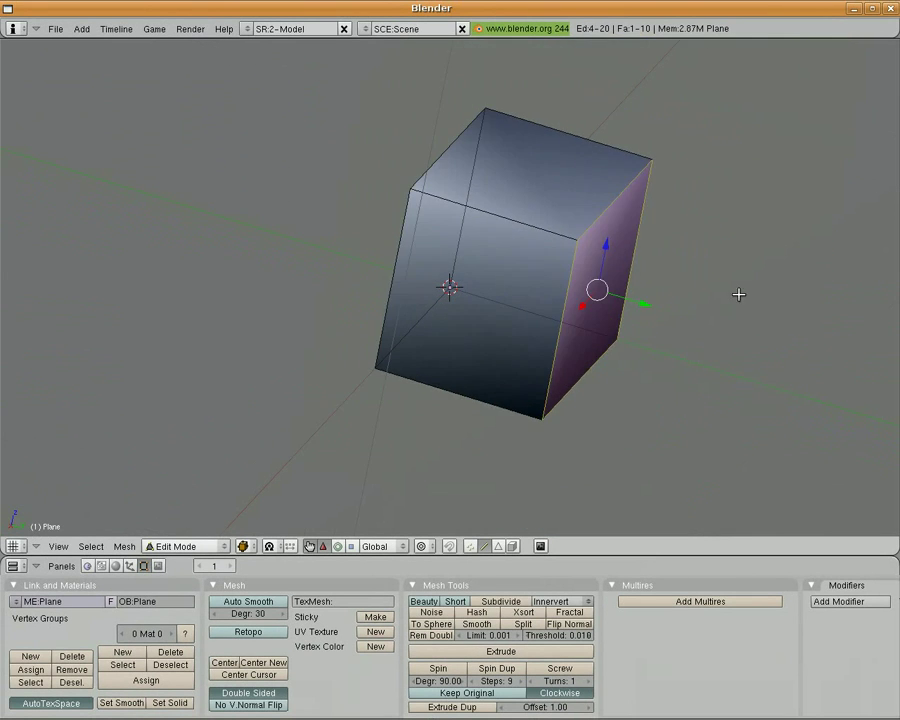
middle_click_drag(729, 295, 621, 251)
- Duplicate the entire box mesh and place the copy beside the original
key("a")
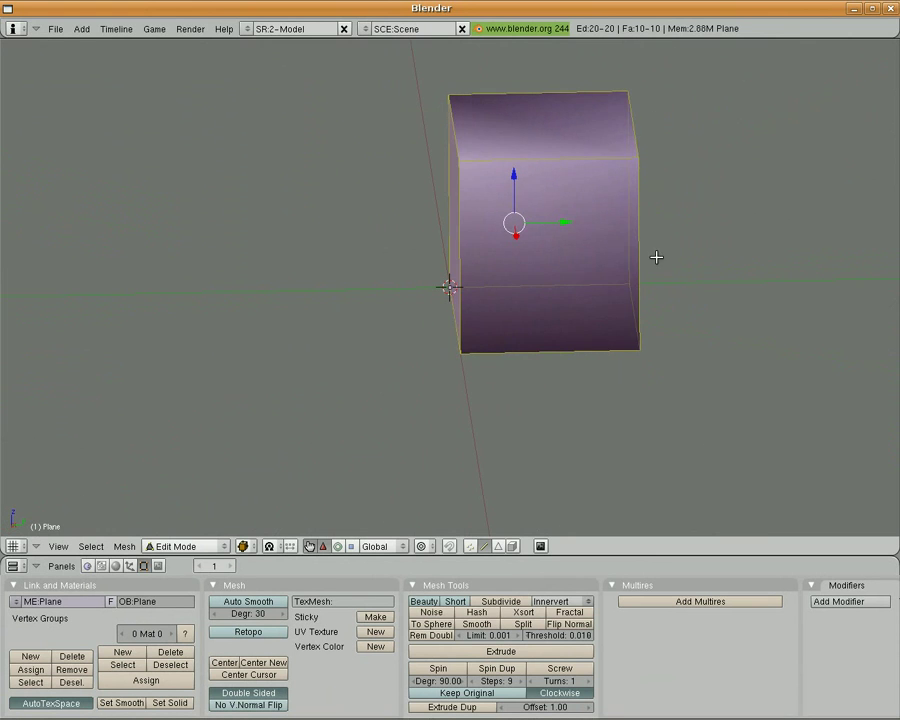
scroll(657, 245, "down", 5)
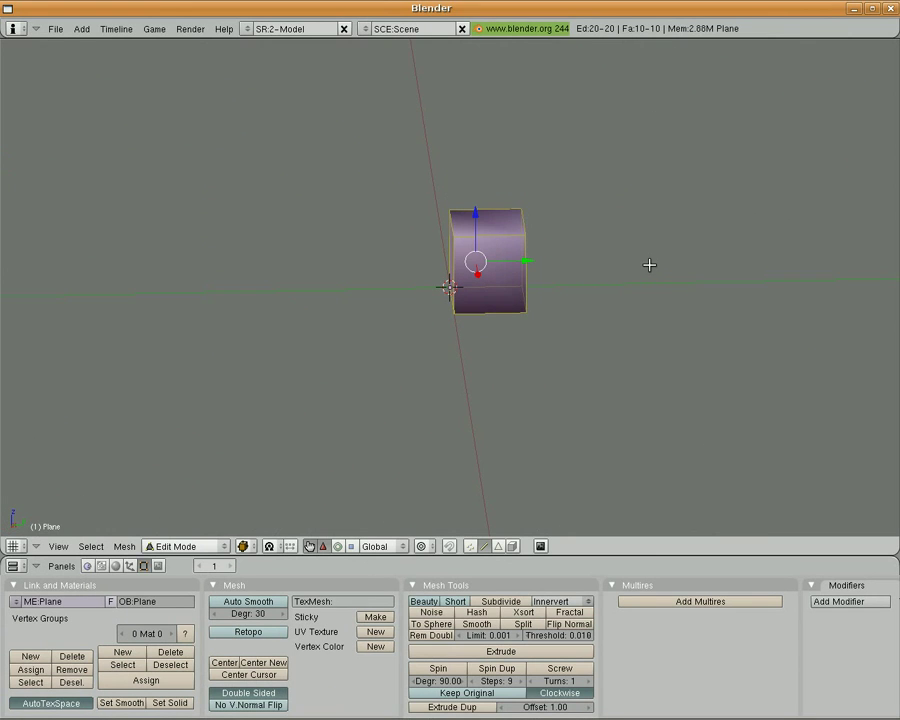
key("shift+d")
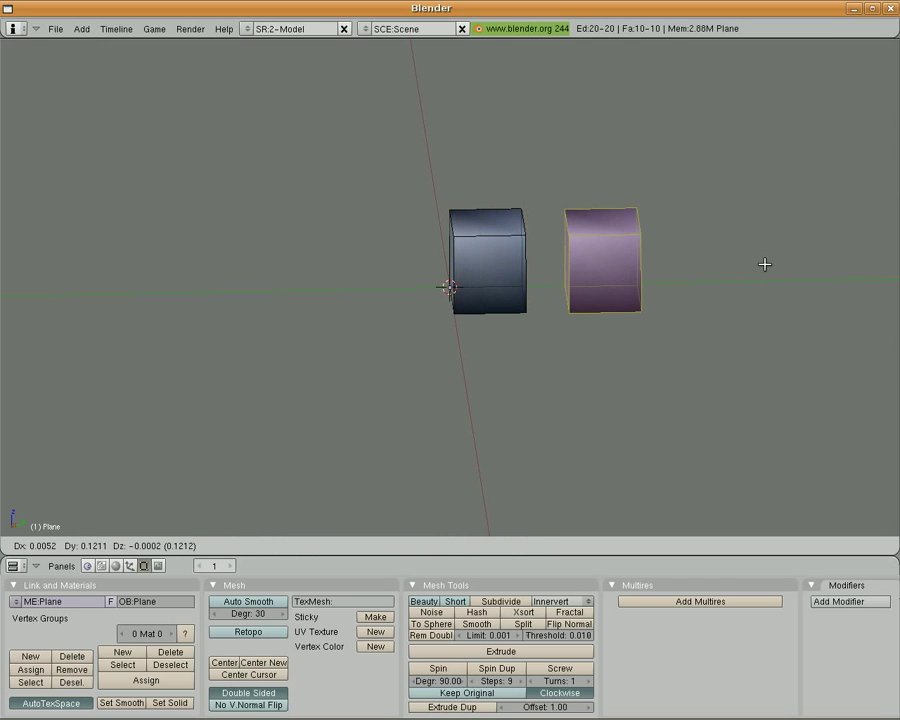
left_click(764, 261)
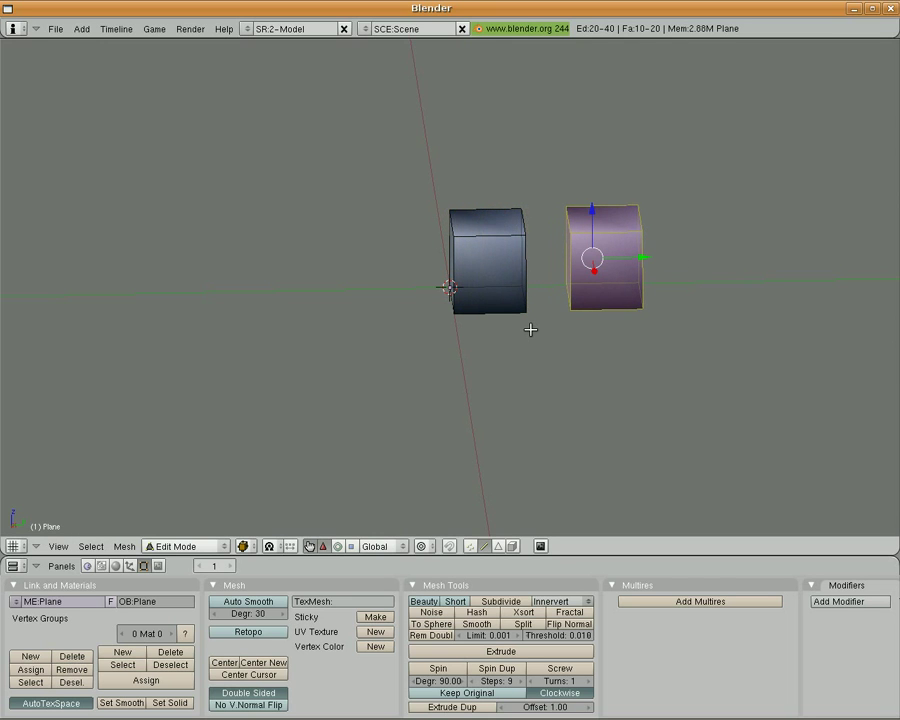
middle_click_drag(548, 299, 420, 295)
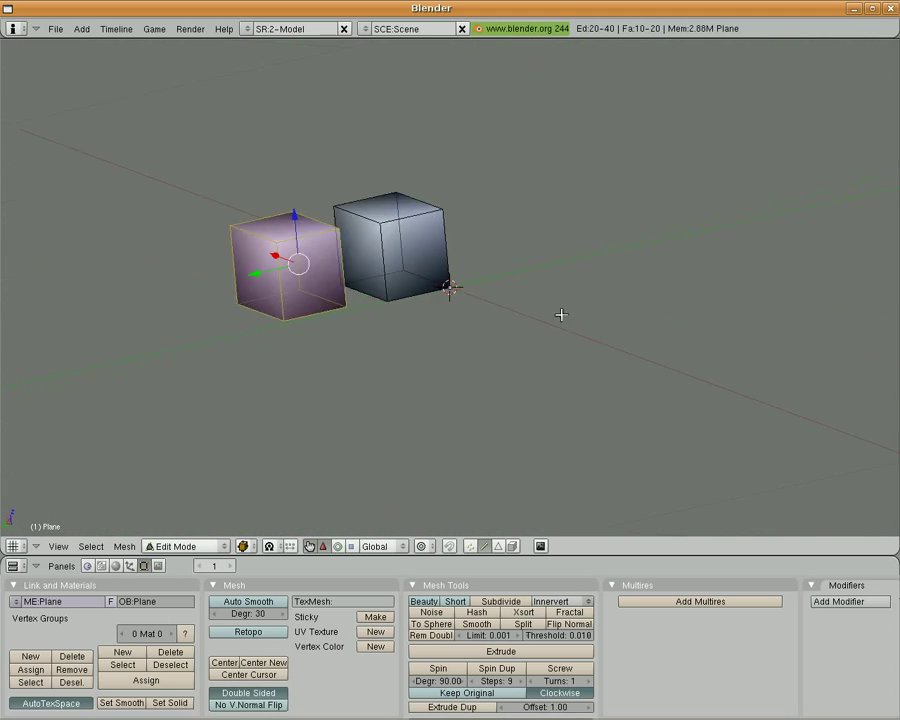
middle_click_drag(560, 323, 555, 273)
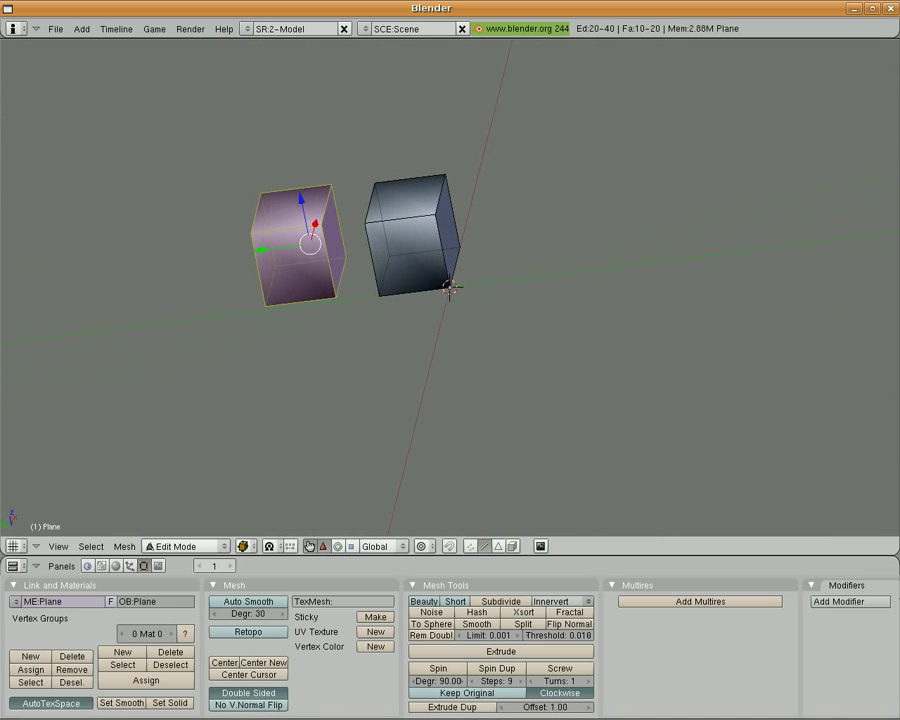
middle_click_drag(450, 289, 404, 235)
- Separate the selected mesh by All Loose Parts so each box becomes its own object
key("Tab")
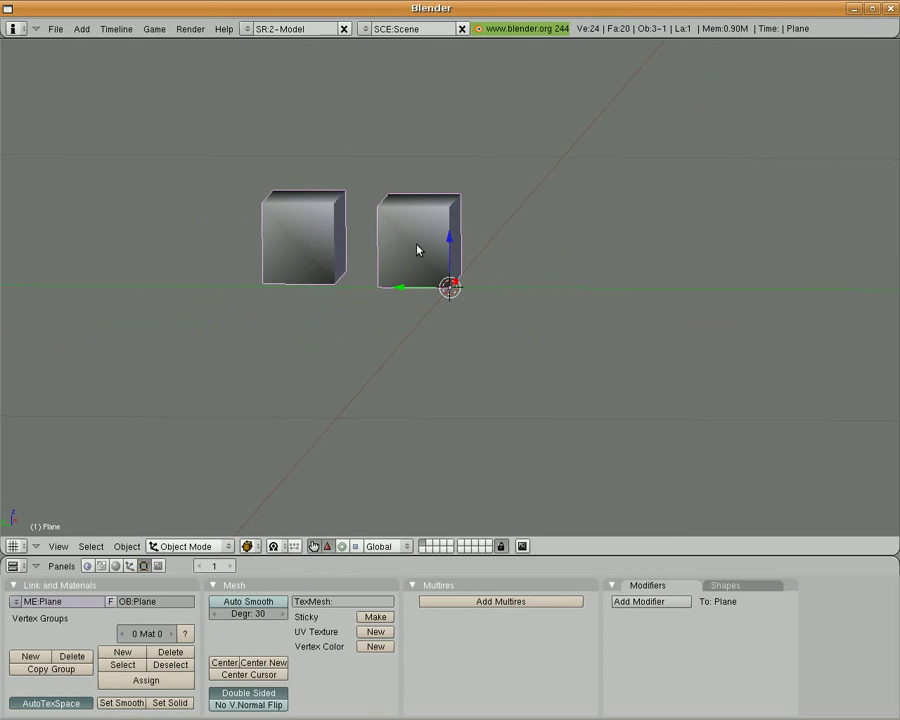
key("Tab")
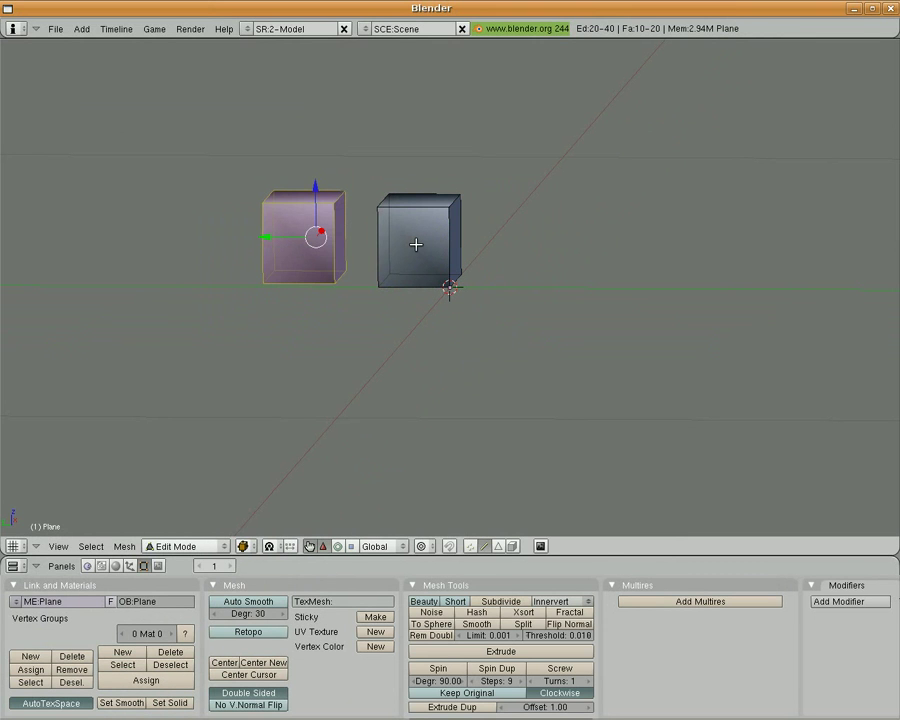
key("a")
key("a")
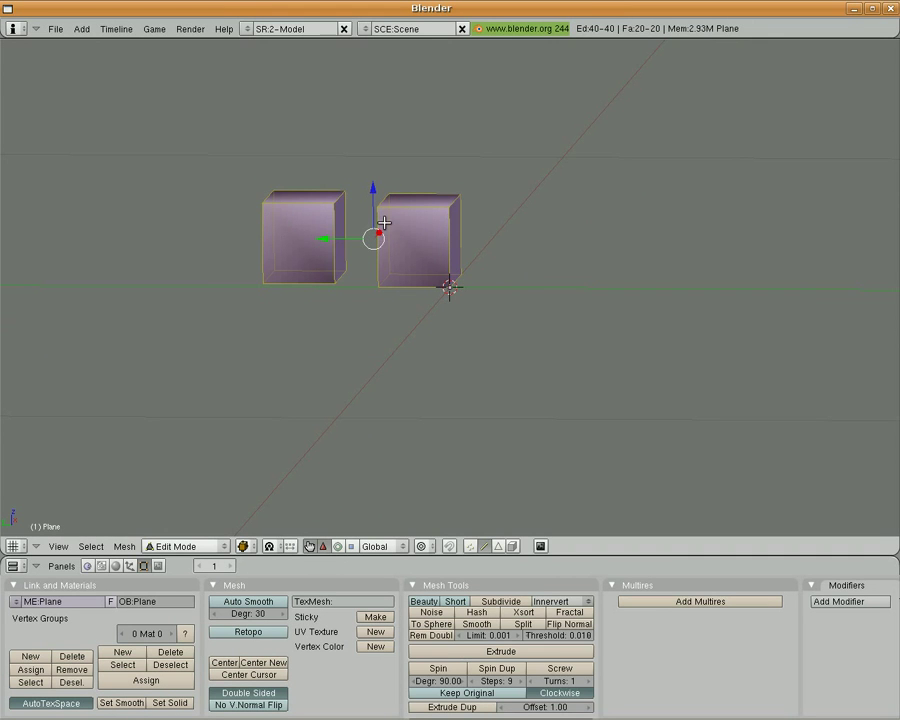
key("p")
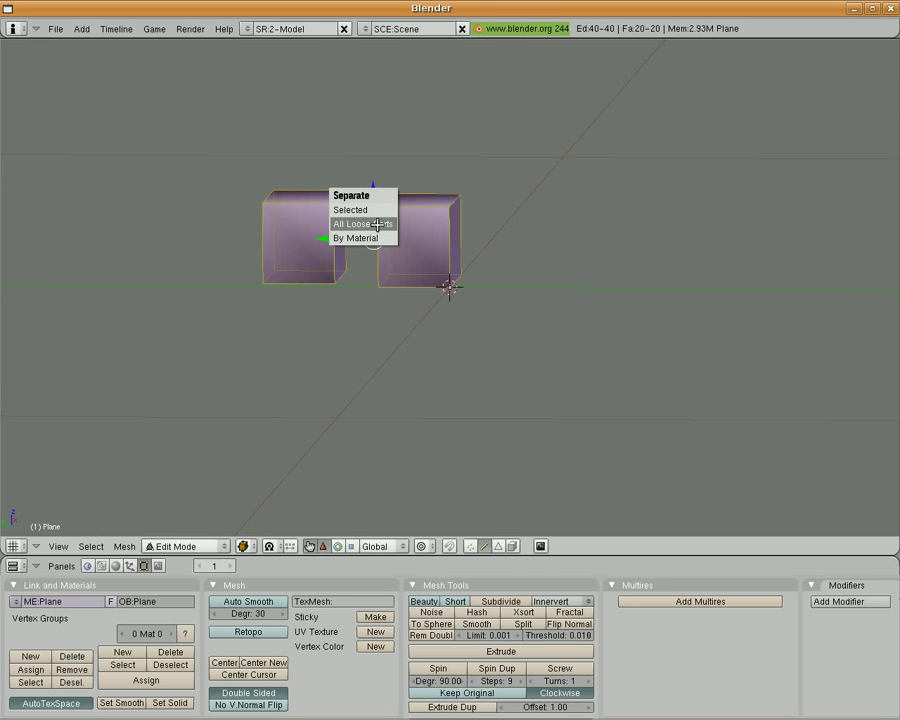
left_click(378, 224)
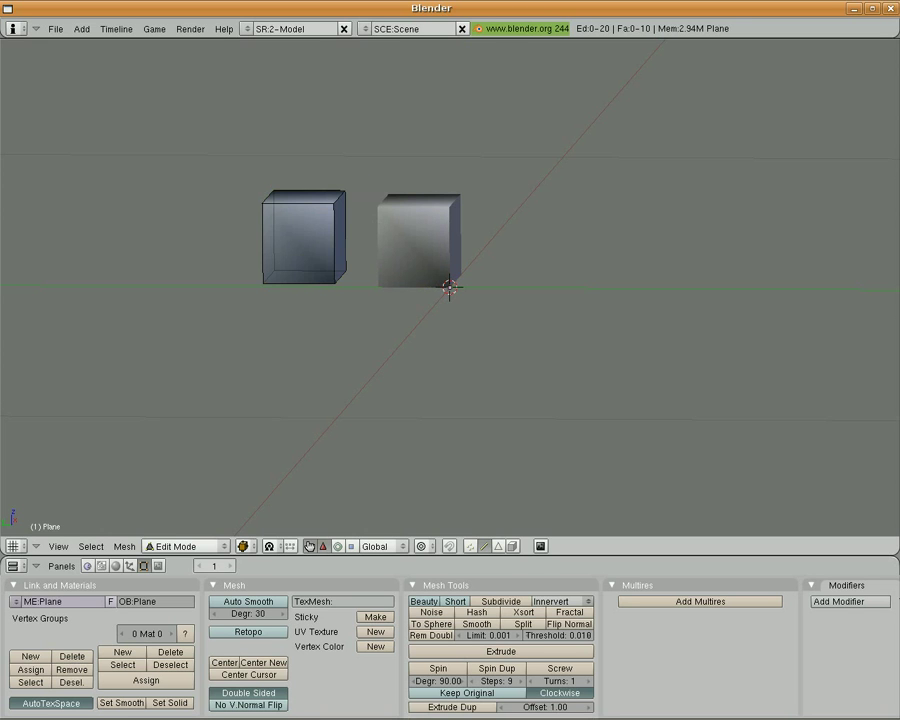
middle_click_drag(518, 244, 422, 267)
key("Tab")
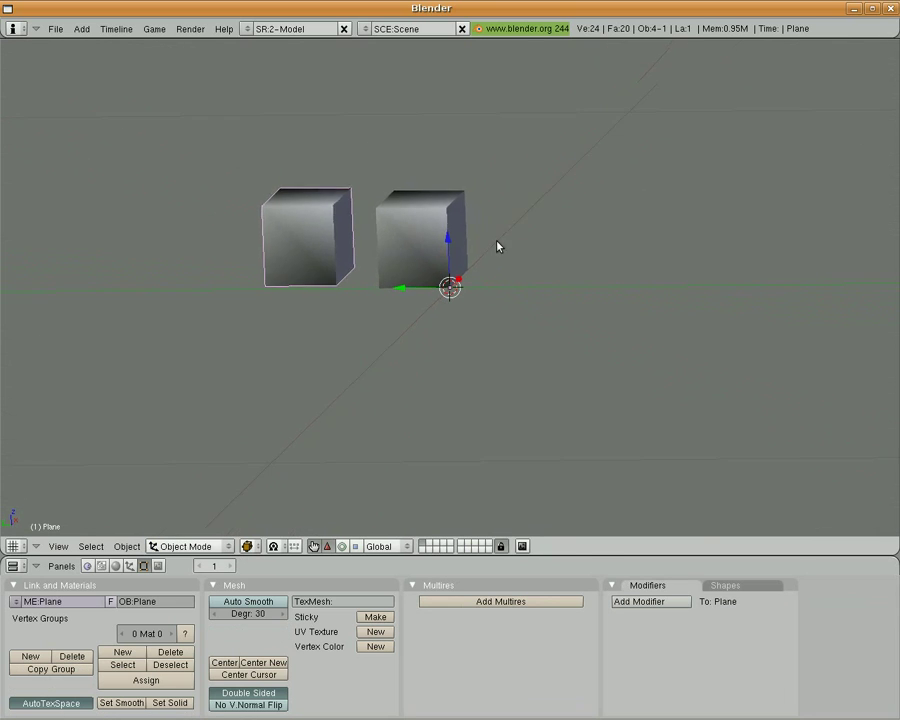
right_click(408, 248)
right_click(315, 255)
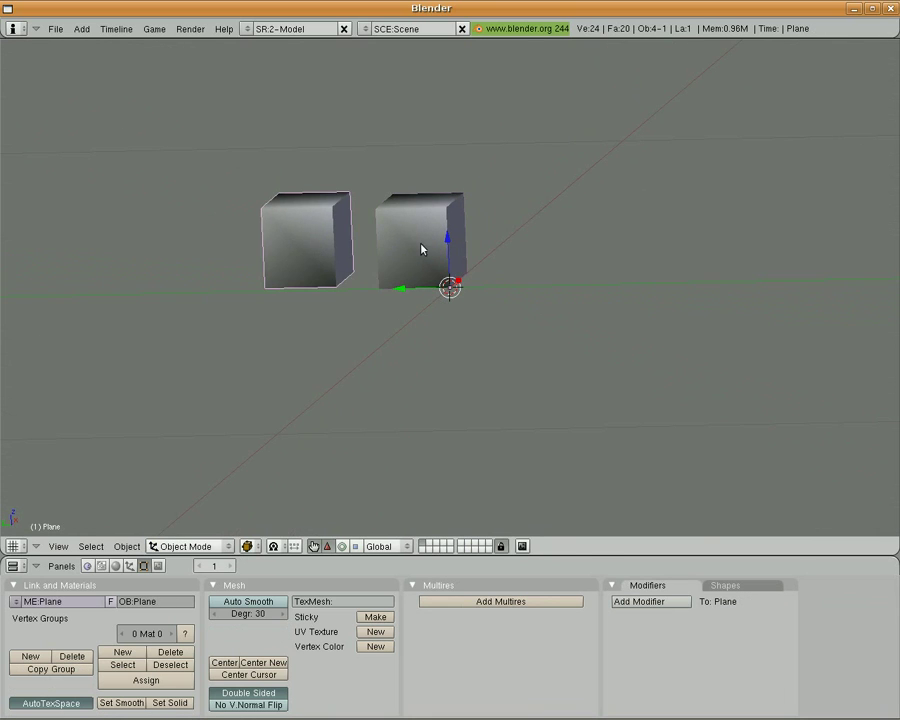
right_click(422, 249)
right_click(292, 245)
right_click(419, 248)
right_click(333, 253)
right_click(420, 252)
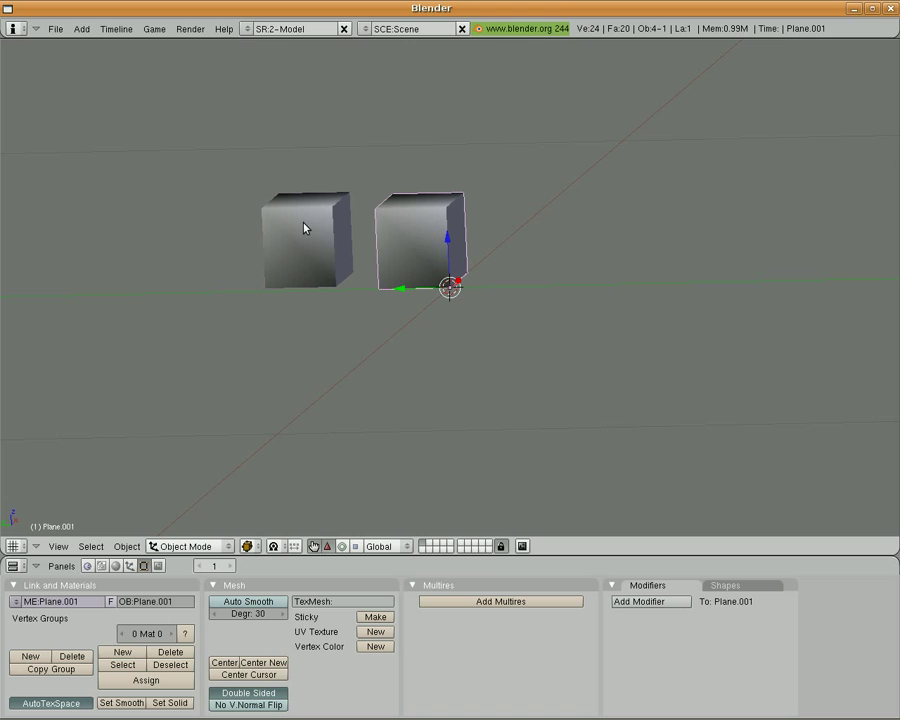
right_click(307, 229)
right_click(425, 238)
right_click(306, 246)
right_click(398, 247)
middle_click_drag(411, 254, 558, 219)
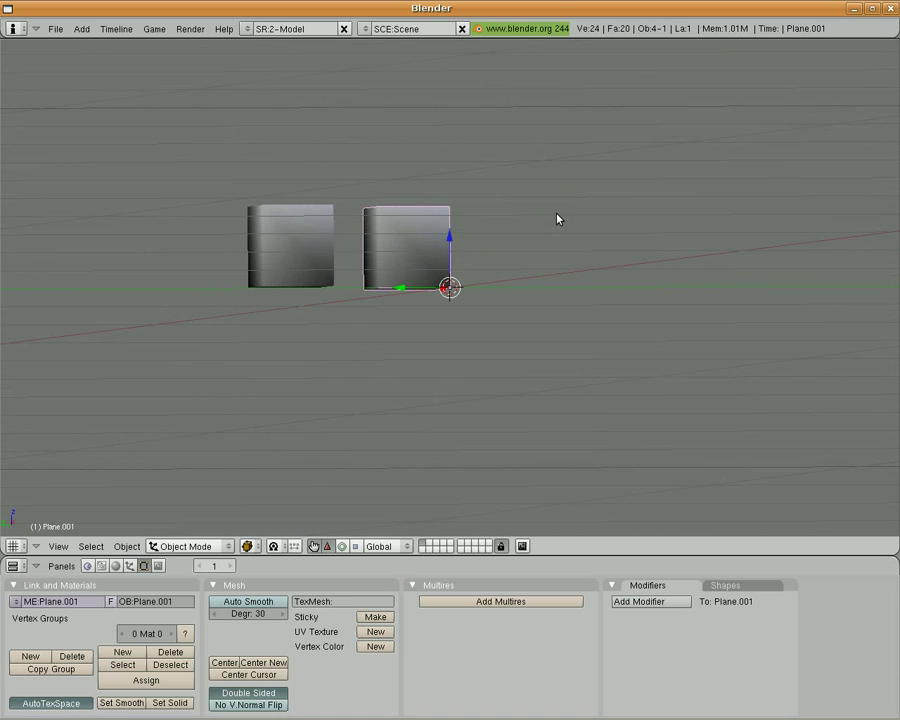
middle_click_drag(492, 237, 565, 295)
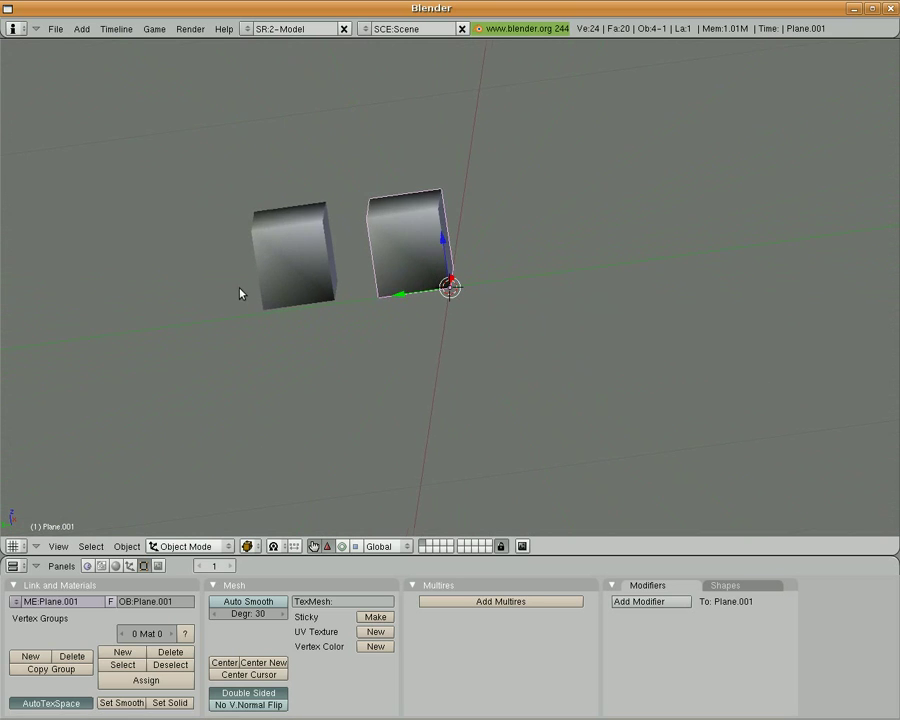
middle_click_drag(240, 293, 270, 285)
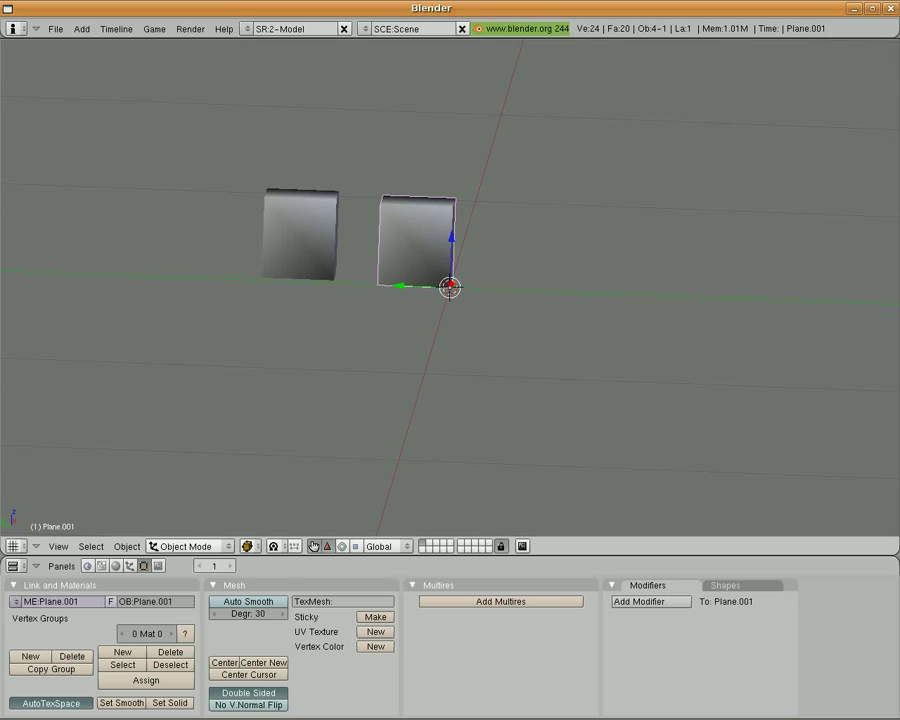
right_click(317, 225)
right_click(428, 237)
right_click(307, 227)
right_click(428, 240)
right_click(331, 242)
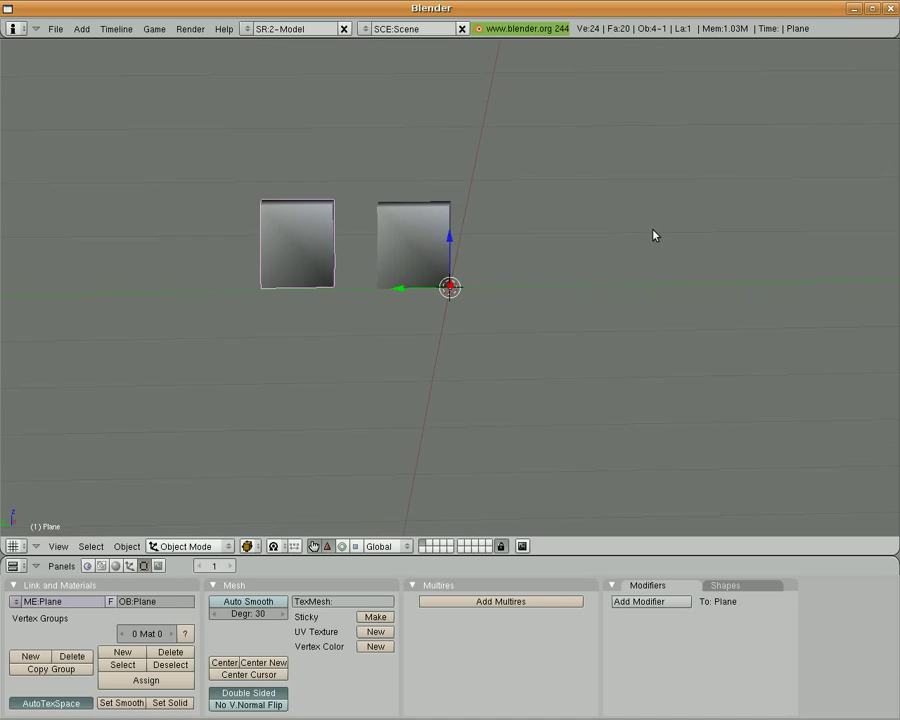
middle_click_drag(655, 227, 241, 181)
middle_click_drag(305, 182, 336, 239)
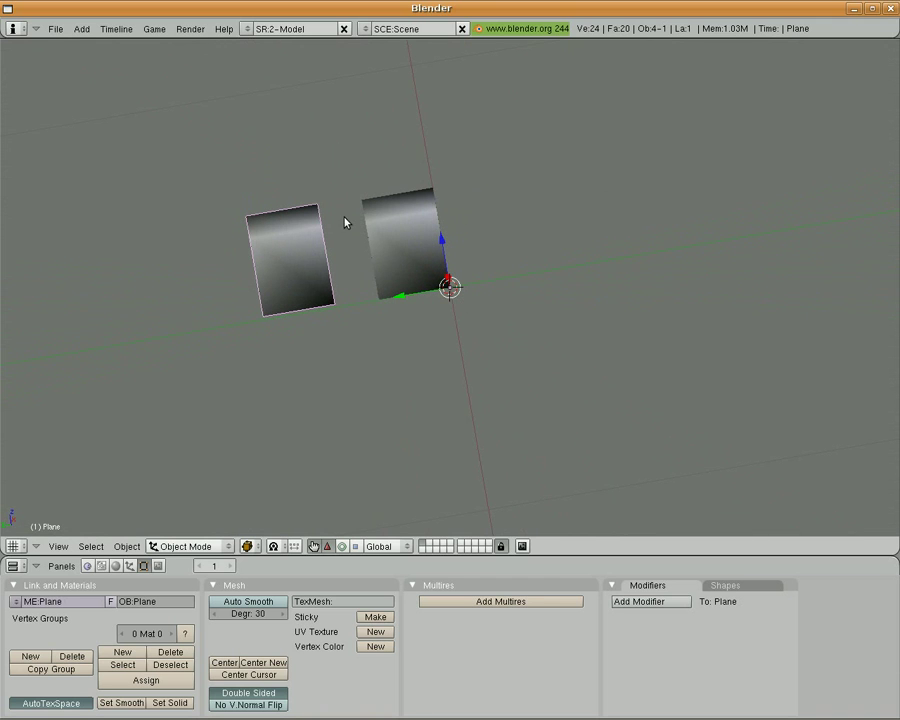
mouse_move(793, 693)
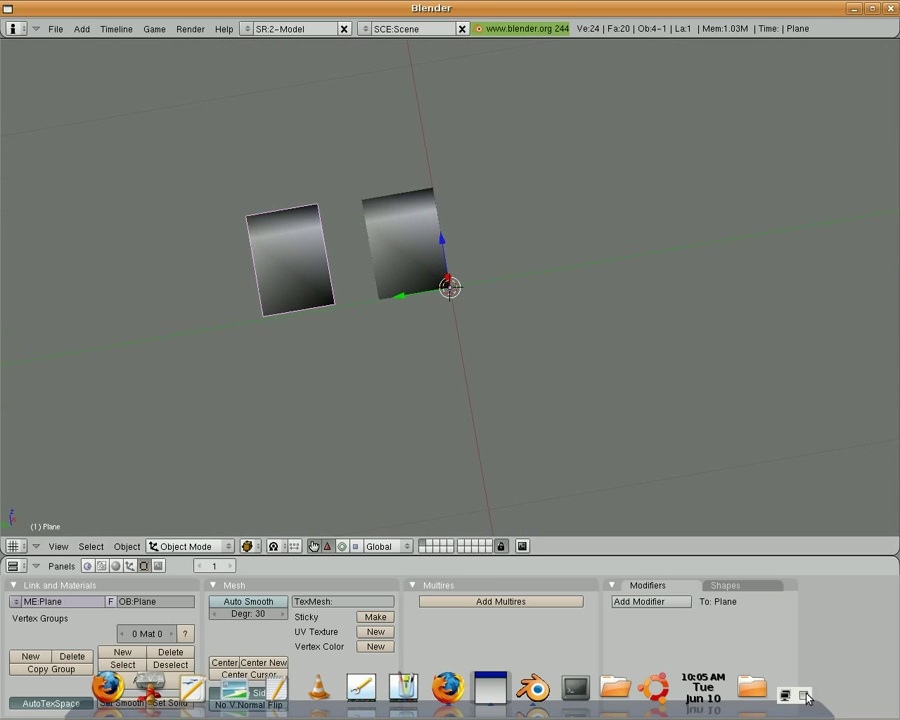